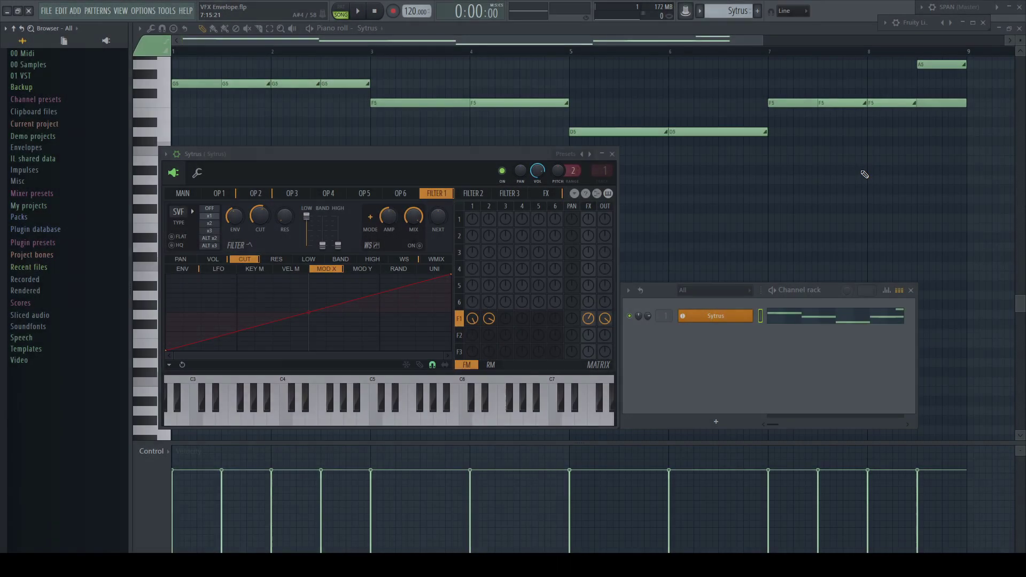
- Play the pattern, then move the C5 note later, lengthen it and adjust its velocity
{"action": "key", "text": "space"}
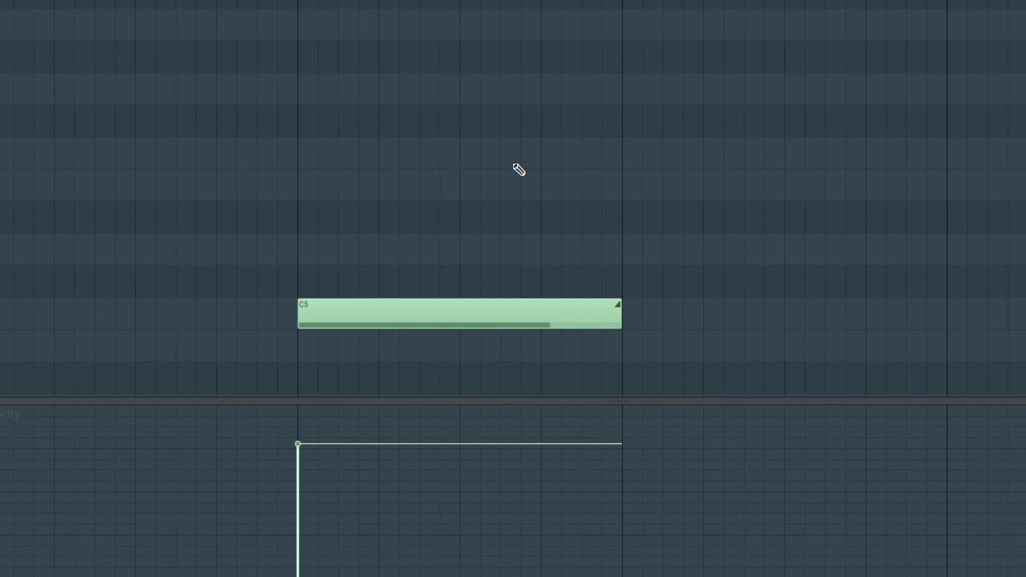
{"action": "mouse_move", "coordinate": [361, 307]}
{"action": "left_mouse_down"}
{"action": "mouse_move", "coordinate": [413, 315]}
{"action": "mouse_move", "coordinate": [366, 316]}
{"action": "left_mouse_up"}
{"action": "mouse_move", "coordinate": [620, 320]}
{"action": "left_mouse_down"}
{"action": "mouse_move", "coordinate": [866, 323]}
{"action": "mouse_move", "coordinate": [560, 323]}
{"action": "mouse_move", "coordinate": [620, 324]}
{"action": "left_mouse_up"}
{"action": "mouse_move", "coordinate": [298, 444]}
{"action": "left_mouse_down"}
{"action": "mouse_move", "coordinate": [299, 513]}
{"action": "mouse_move", "coordinate": [299, 442]}
{"action": "left_mouse_up"}
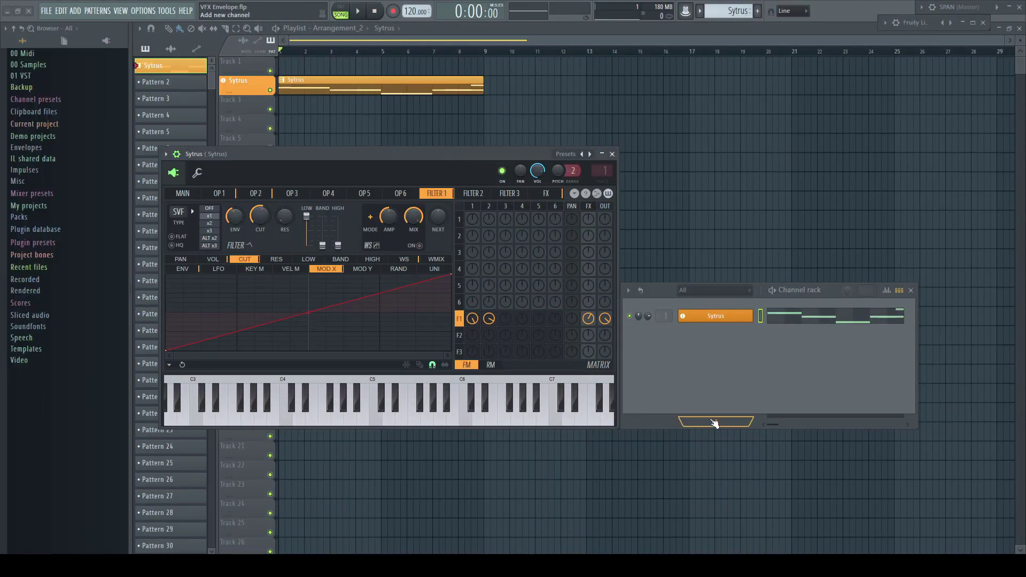
- Add a Patcher channel routing input through VFX Envelope into Sytrus
{"action": "left_click", "coordinate": [715, 423]}
{"action": "left_click", "coordinate": [710, 479]}
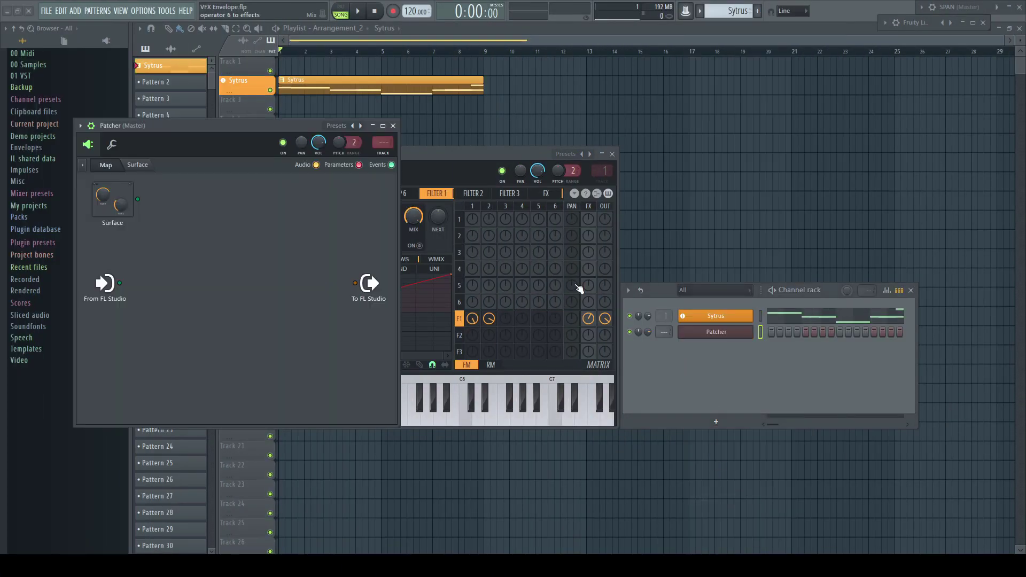
{"action": "left_click", "coordinate": [579, 288]}
{"action": "left_click", "coordinate": [163, 154]}
{"action": "left_click", "coordinate": [168, 282]}
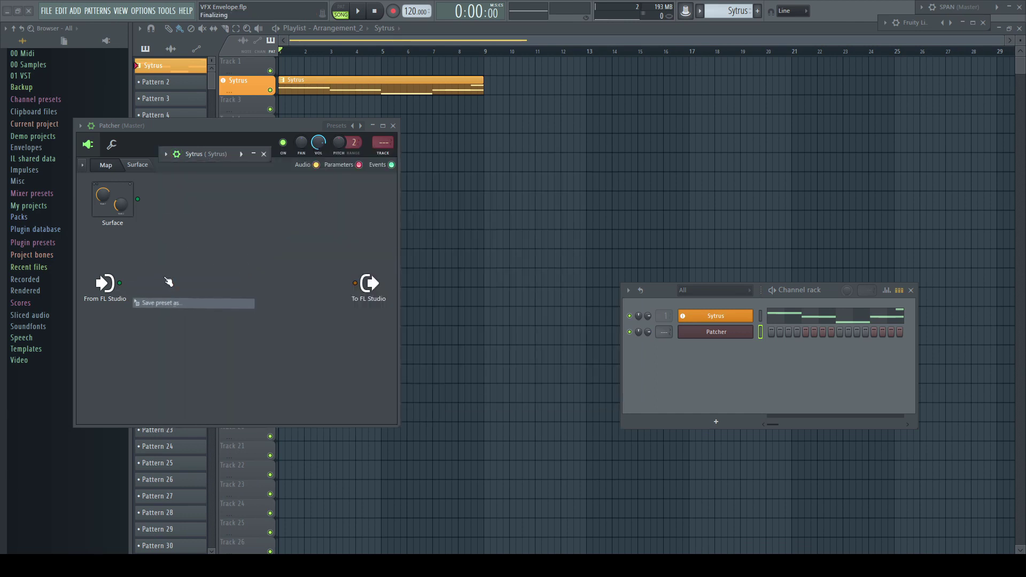
{"action": "mouse_move", "coordinate": [170, 269]}
{"action": "left_mouse_down"}
{"action": "mouse_move", "coordinate": [289, 273]}
{"action": "mouse_move", "coordinate": [255, 312]}
{"action": "mouse_move", "coordinate": [177, 278]}
{"action": "left_mouse_up"}
{"action": "key", "text": "F8"}
{"action": "left_click", "coordinate": [761, 316]}
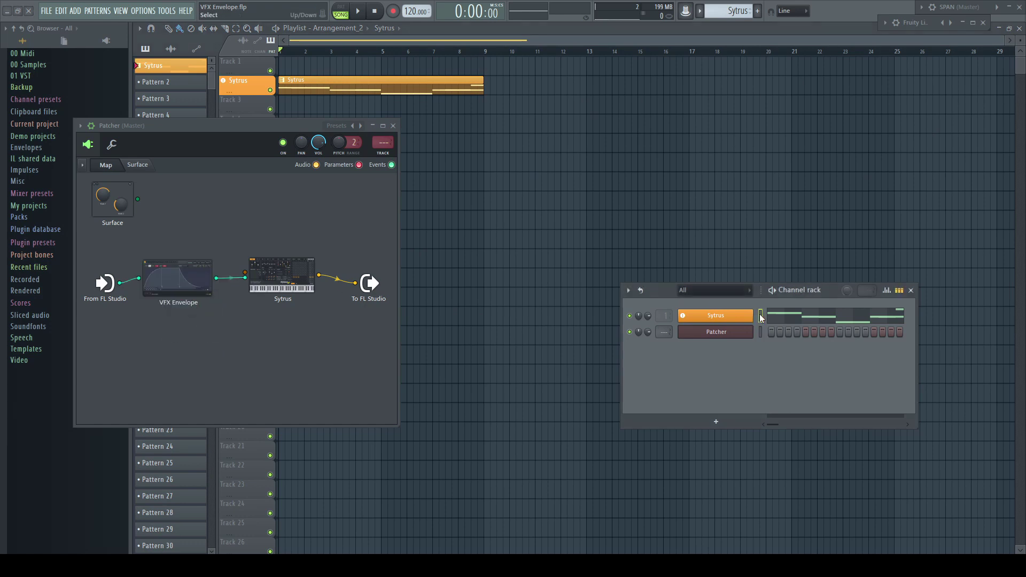
- Create a new pattern named 'Patcher' and paste the melody notes into it
{"action": "key", "text": "F4"}
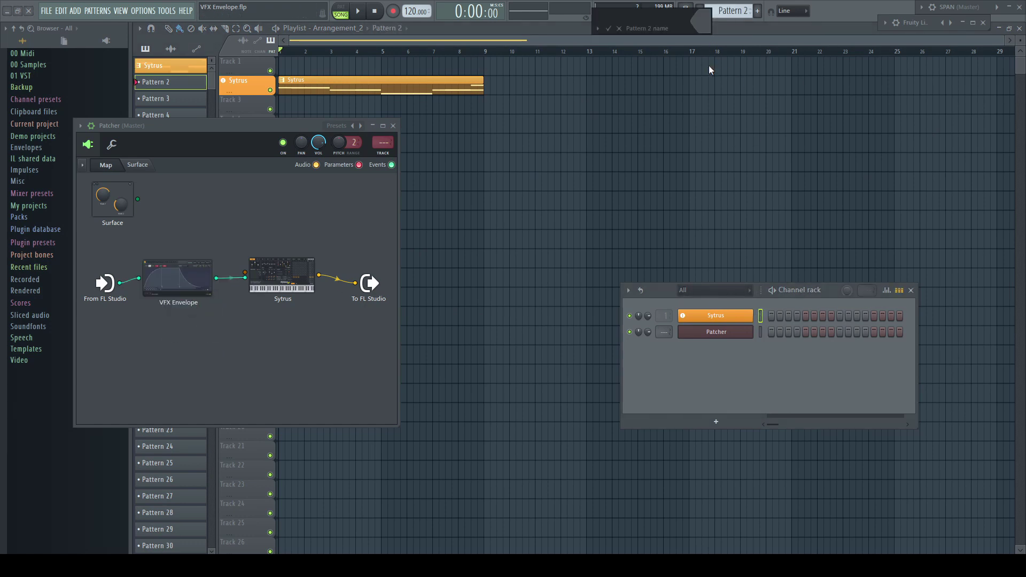
{"action": "type", "text": "Patcher"}
{"action": "key", "text": "Return"}
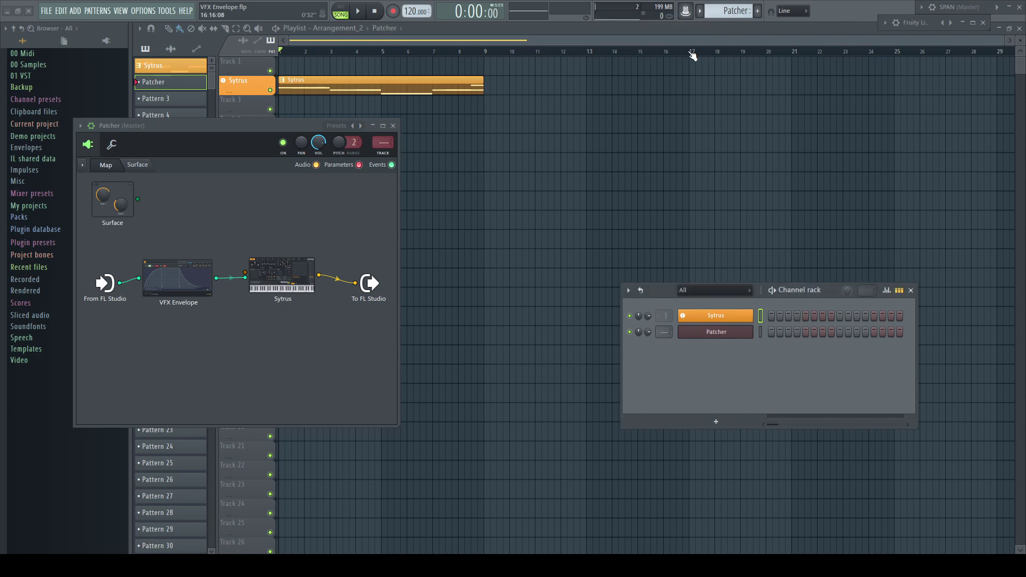
{"action": "key", "text": "ctrl+v"}
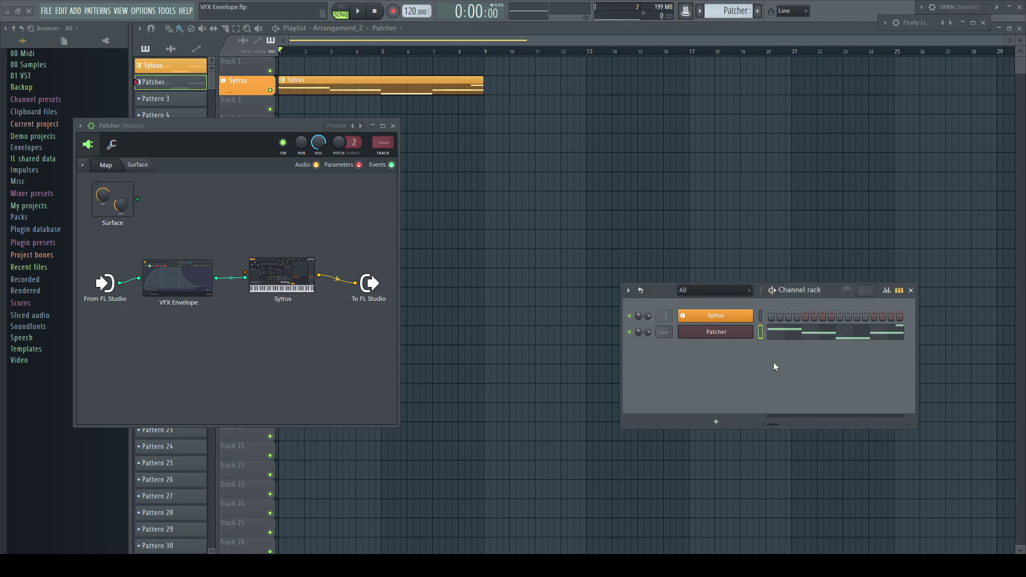
- Raise the three G5 slide notes in the Patcher pattern to G#5 and show Note pan in the event lane
{"action": "left_click", "coordinate": [789, 335]}
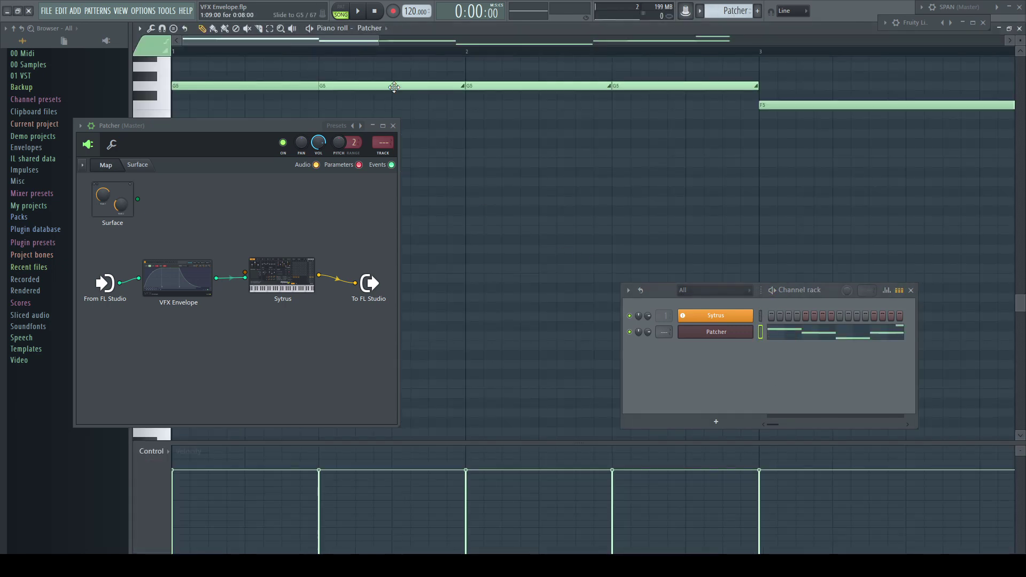
{"action": "left_click_drag", "start_coordinate": [394, 87], "coordinate": [394, 78]}
{"action": "left_click_drag", "start_coordinate": [537, 85], "coordinate": [536, 75]}
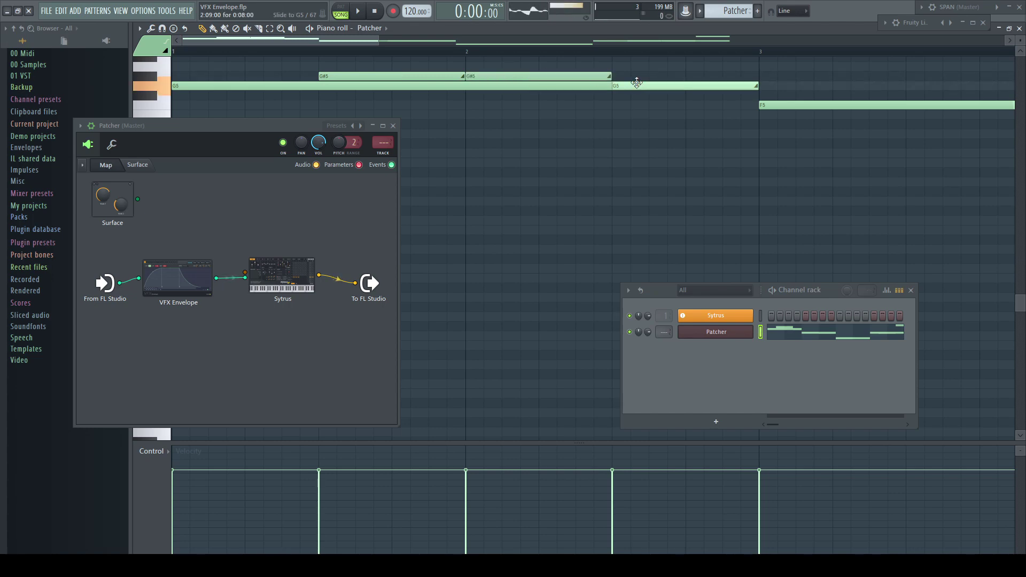
{"action": "left_click_drag", "start_coordinate": [636, 82], "coordinate": [636, 73]}
{"action": "left_click_drag", "start_coordinate": [418, 65], "coordinate": [758, 81]}
{"action": "key", "text": "ctrl+d"}
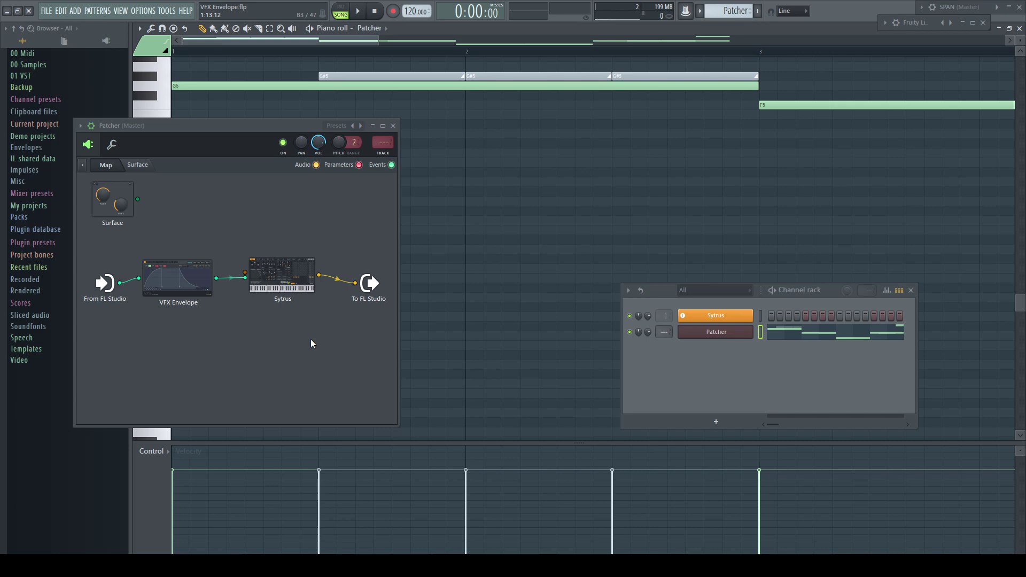
{"action": "left_click", "coordinate": [168, 452]}
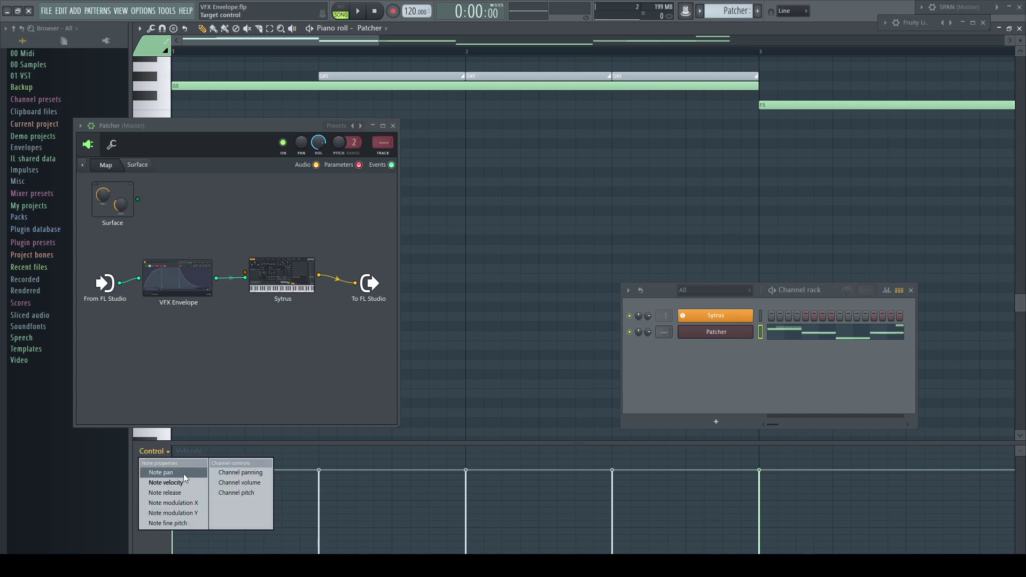
{"action": "left_click", "coordinate": [160, 473]}
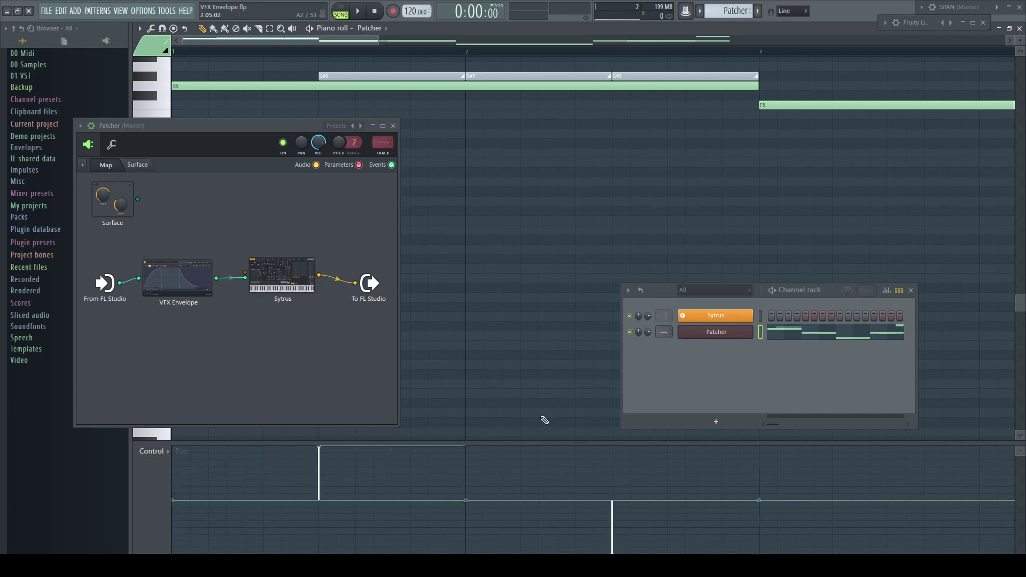
- Open the VFX Envelope editor and enable its Pan envelope
{"action": "left_click", "coordinate": [178, 277]}
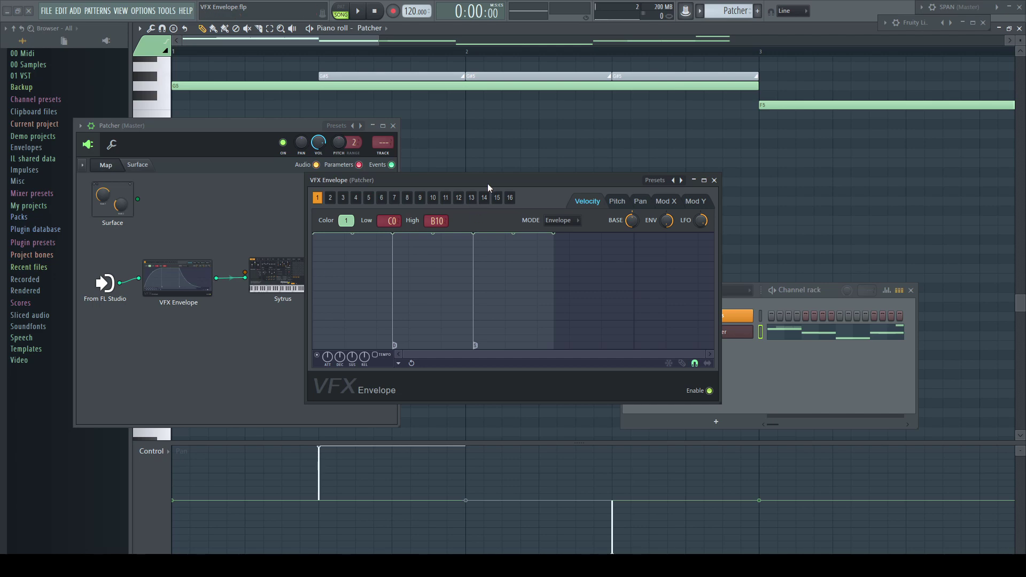
{"action": "left_click_drag", "start_coordinate": [489, 181], "coordinate": [352, 156]}
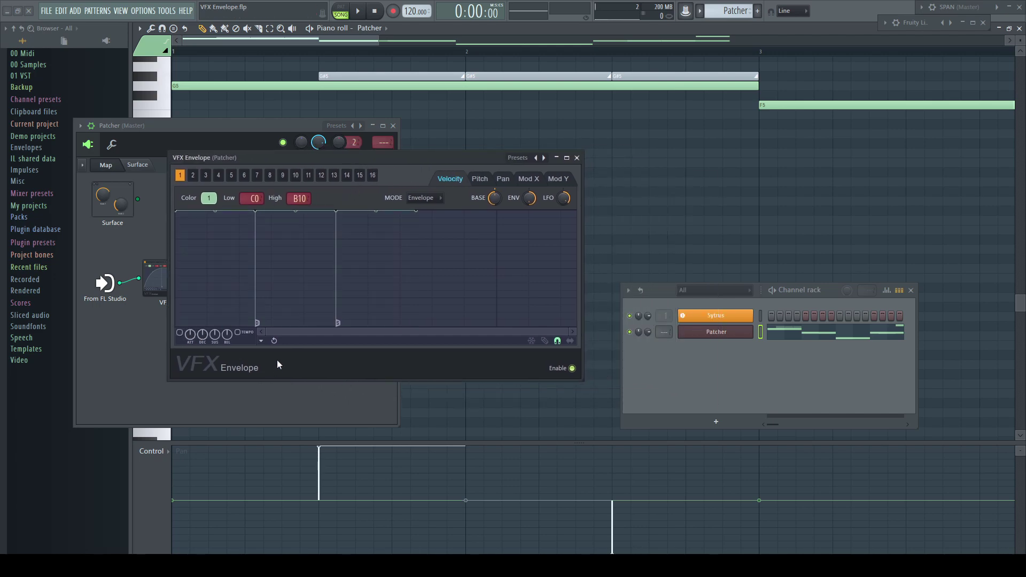
{"action": "left_click", "coordinate": [505, 181]}
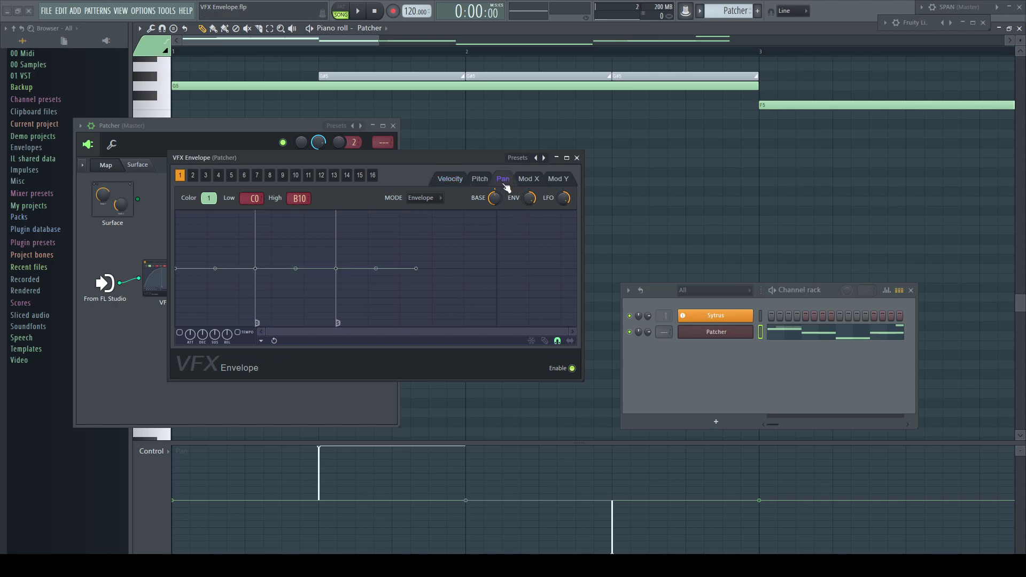
{"action": "left_click", "coordinate": [238, 332]}
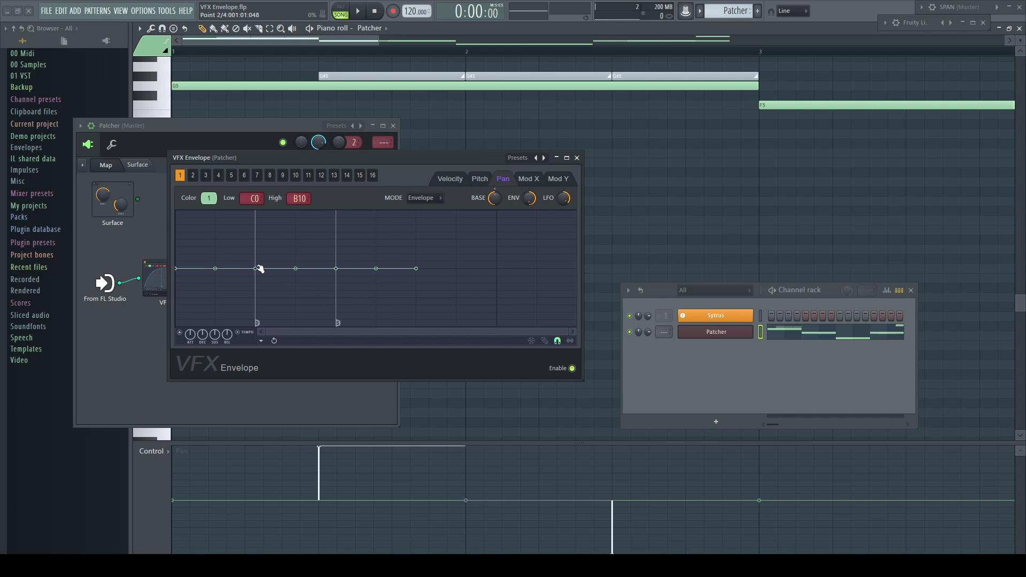
- Remove the pan sustain point, extend the envelope, peak it mid-way and curve it down to the bottom
{"action": "right_click", "coordinate": [337, 268]}
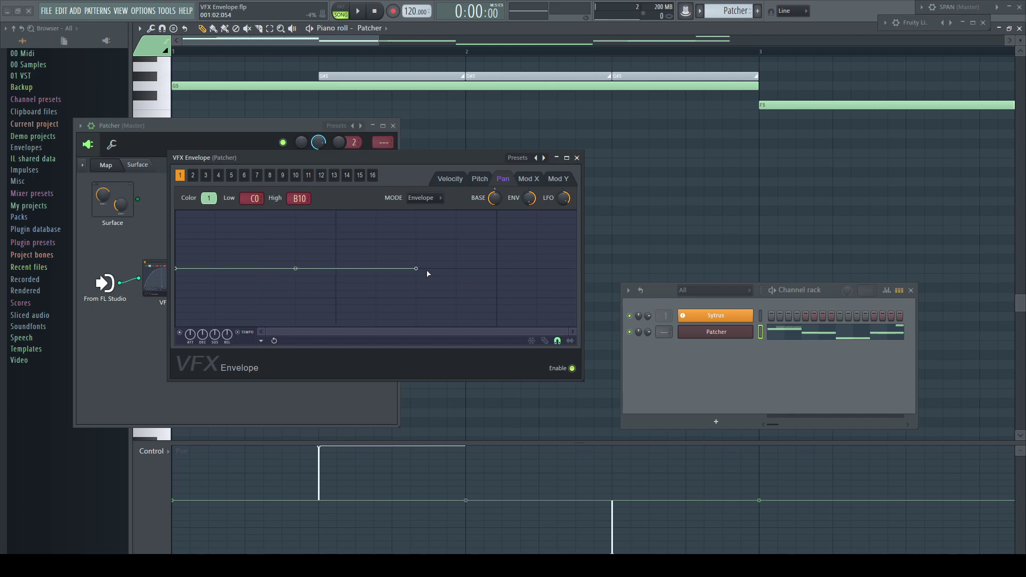
{"action": "mouse_move", "coordinate": [418, 269]}
{"action": "left_mouse_down"}
{"action": "mouse_move", "coordinate": [611, 268]}
{"action": "mouse_move", "coordinate": [425, 270]}
{"action": "left_mouse_up"}
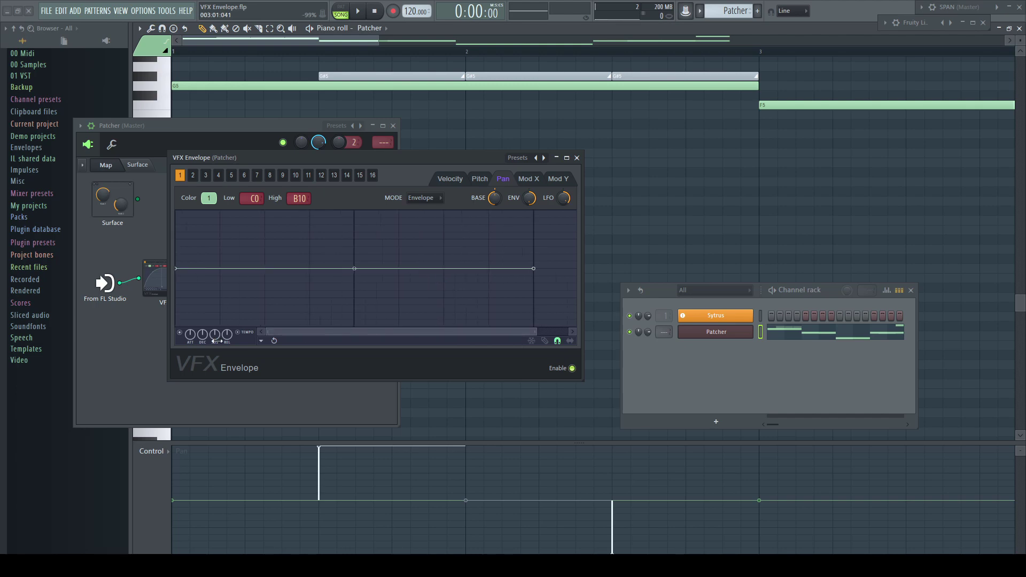
{"action": "right_click", "coordinate": [265, 269]}
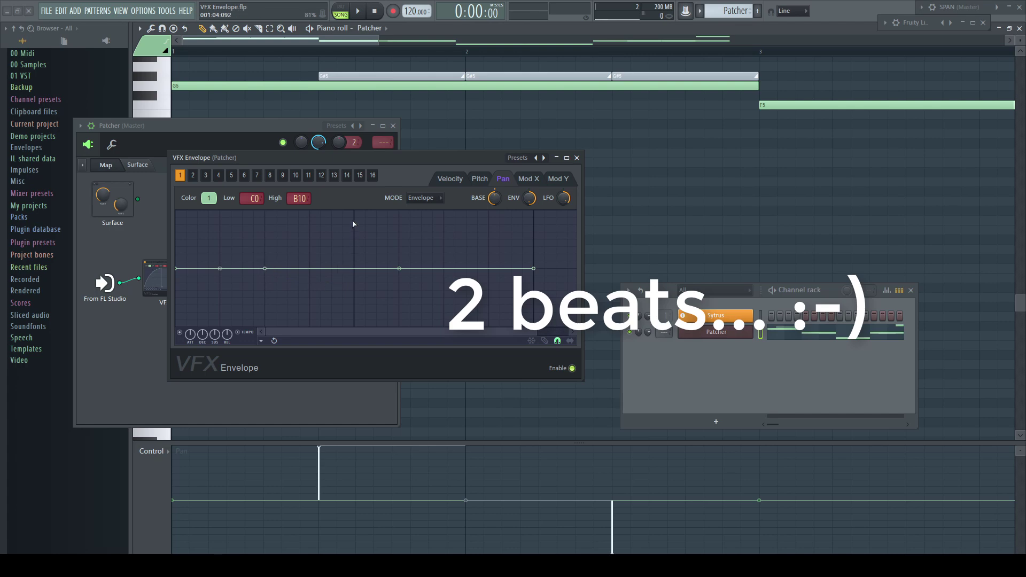
{"action": "left_click_drag", "start_coordinate": [353, 223], "coordinate": [356, 212]}
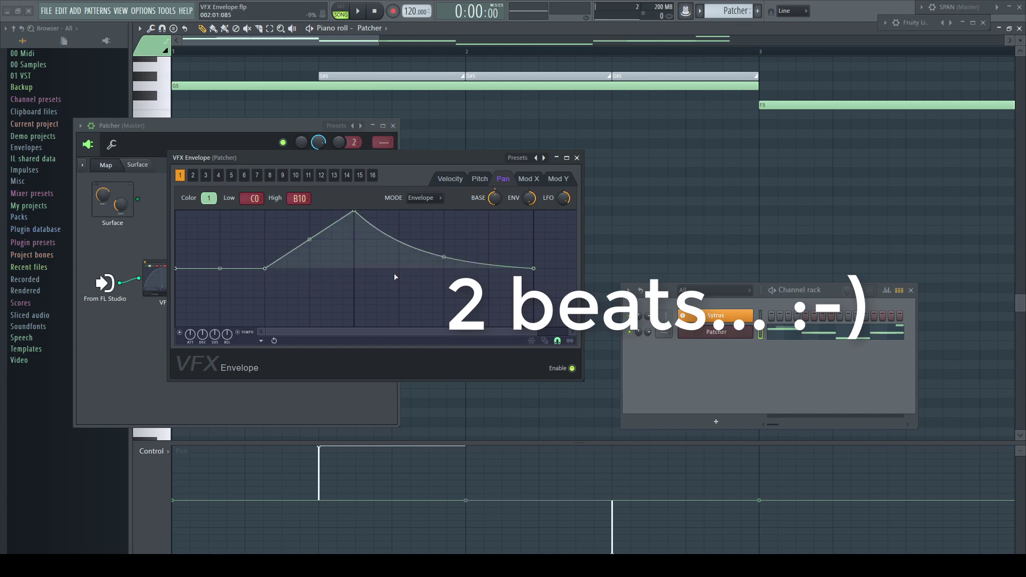
{"action": "right_click", "coordinate": [443, 269]}
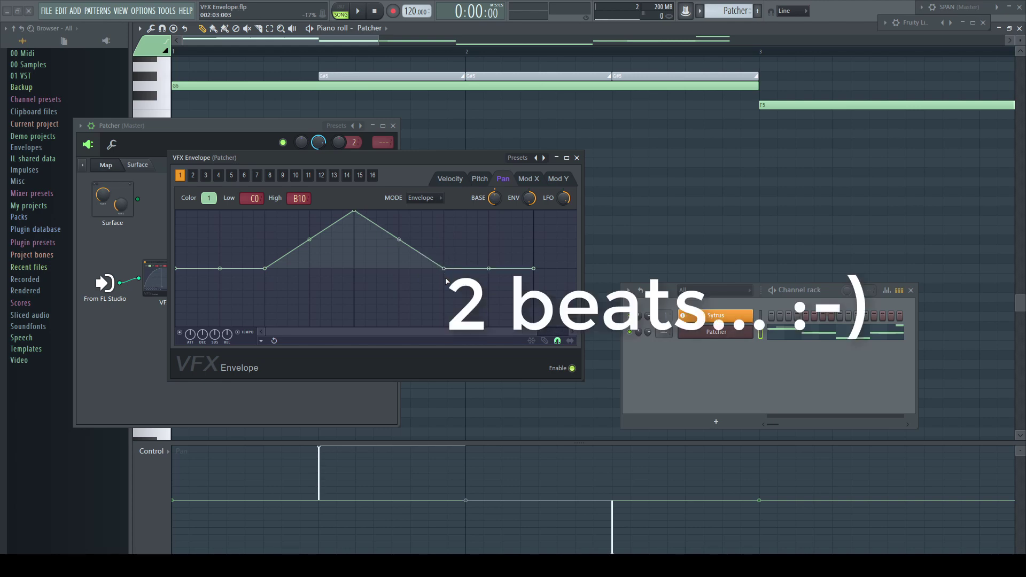
{"action": "left_click_drag", "start_coordinate": [537, 269], "coordinate": [534, 323]}
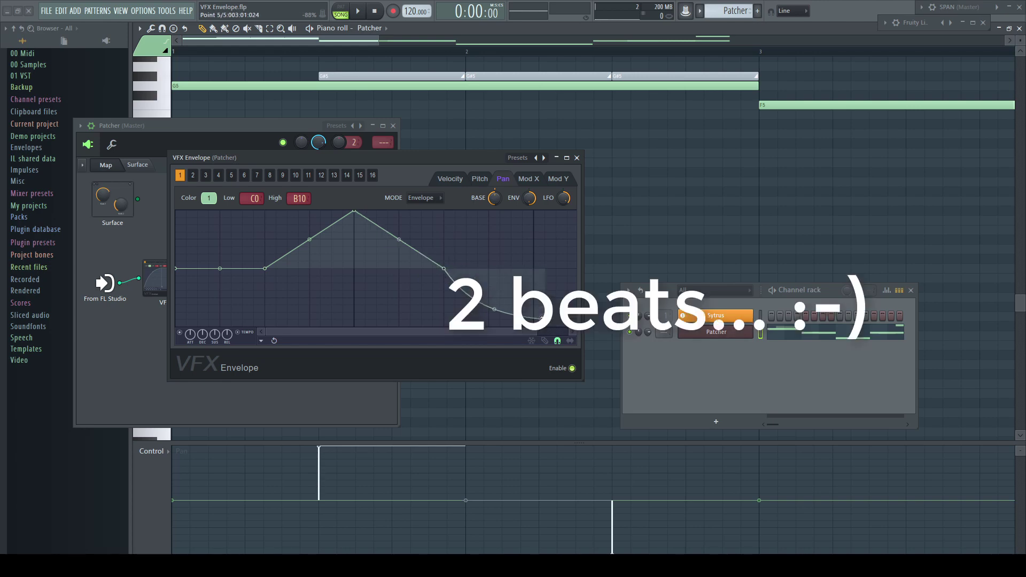
{"action": "mouse_move", "coordinate": [489, 296]}
{"action": "left_mouse_down"}
{"action": "mouse_move", "coordinate": [488, 313]}
{"action": "mouse_move", "coordinate": [489, 297]}
{"action": "left_mouse_up"}
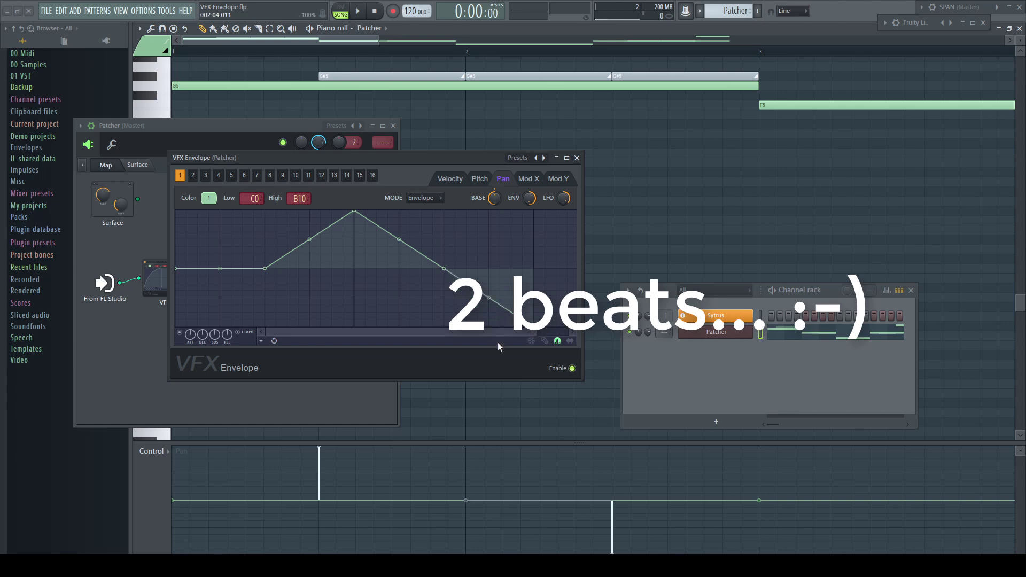
- Enable the Mod X envelope, remove its sustain point and extend its length
{"action": "left_click", "coordinate": [535, 182]}
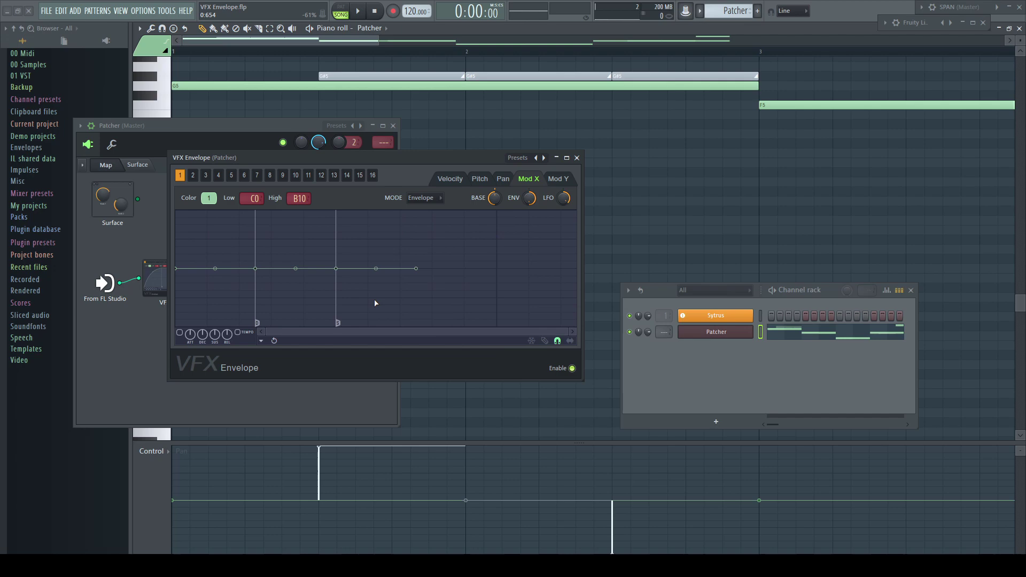
{"action": "left_click", "coordinate": [181, 332]}
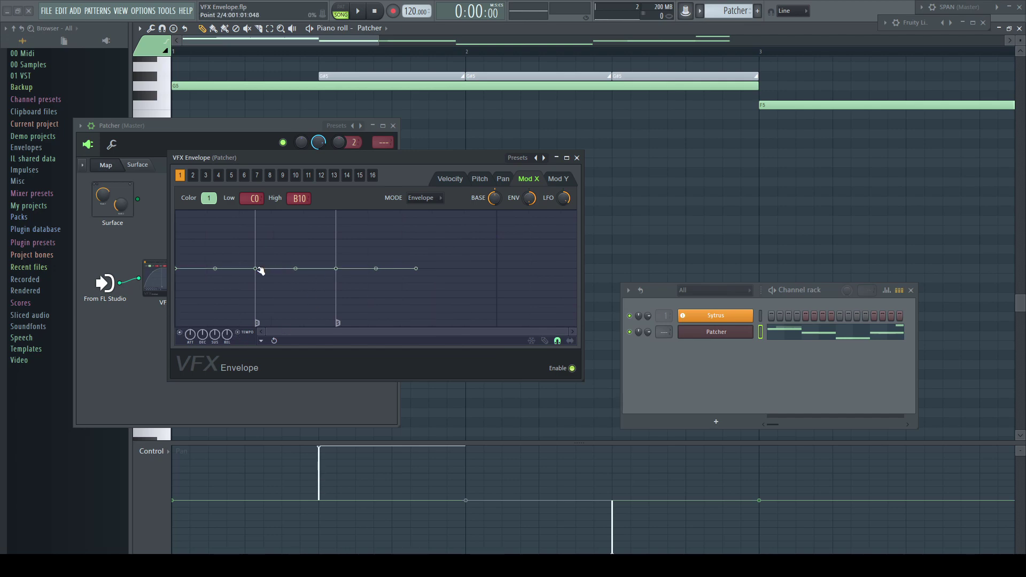
{"action": "right_click", "coordinate": [336, 268]}
{"action": "left_click_drag", "start_coordinate": [416, 269], "coordinate": [515, 270]}
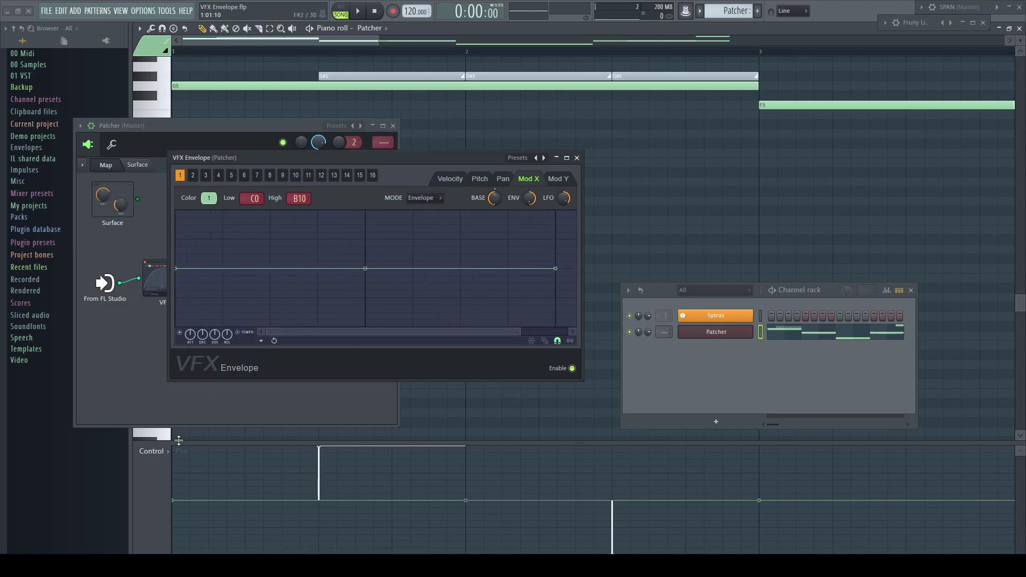
- Show Note modulation X in the event lane and add a gentle mid-way peak to Mod X
{"action": "left_click", "coordinate": [151, 451]}
{"action": "left_click", "coordinate": [171, 502]}
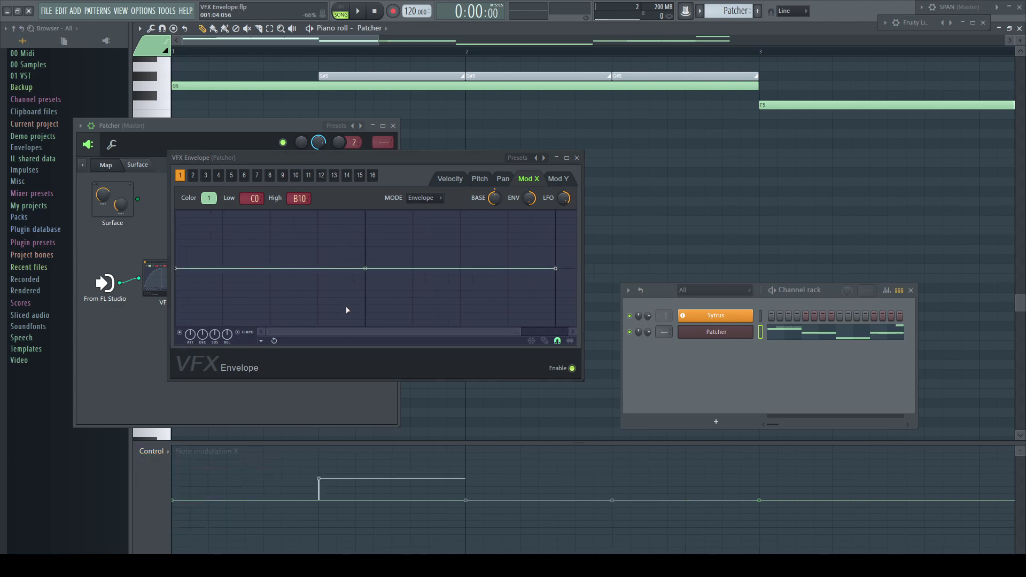
{"action": "right_click", "coordinate": [270, 268]}
{"action": "right_click", "coordinate": [367, 250]}
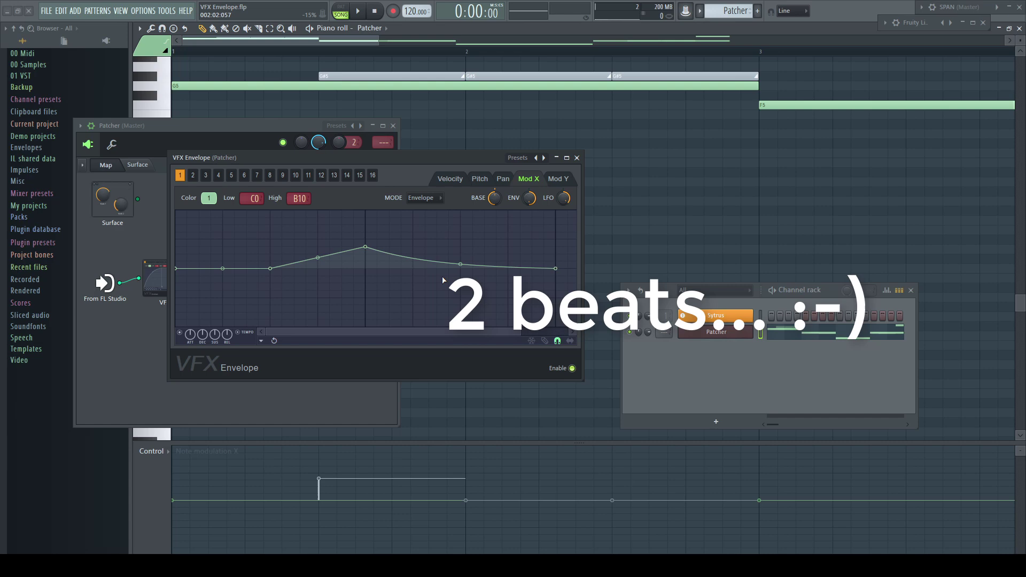
{"action": "right_click", "coordinate": [462, 271]}
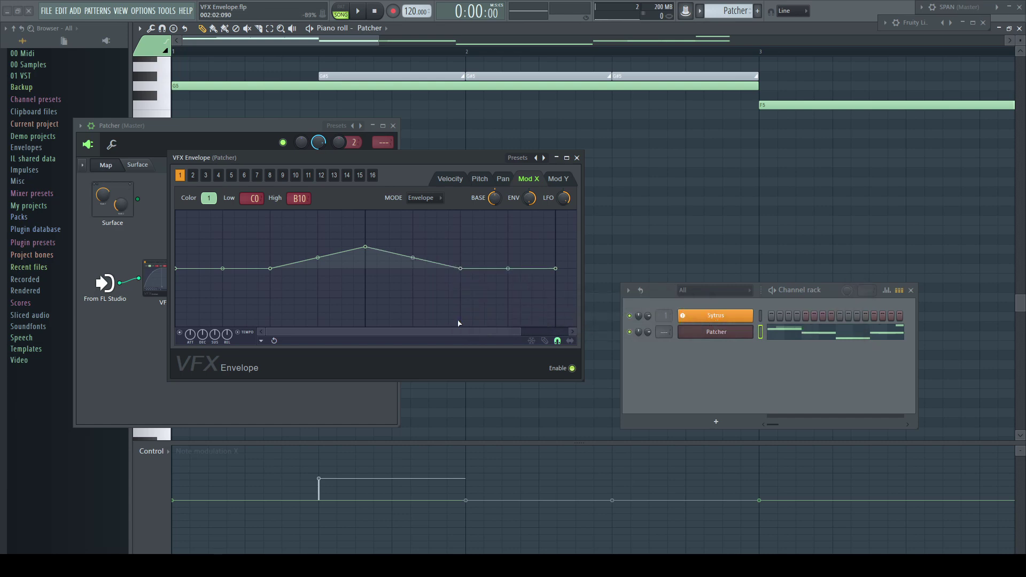
- Close the VFX Envelope, Patcher and piano roll windows to reveal the playlist
{"action": "left_click", "coordinate": [577, 158]}
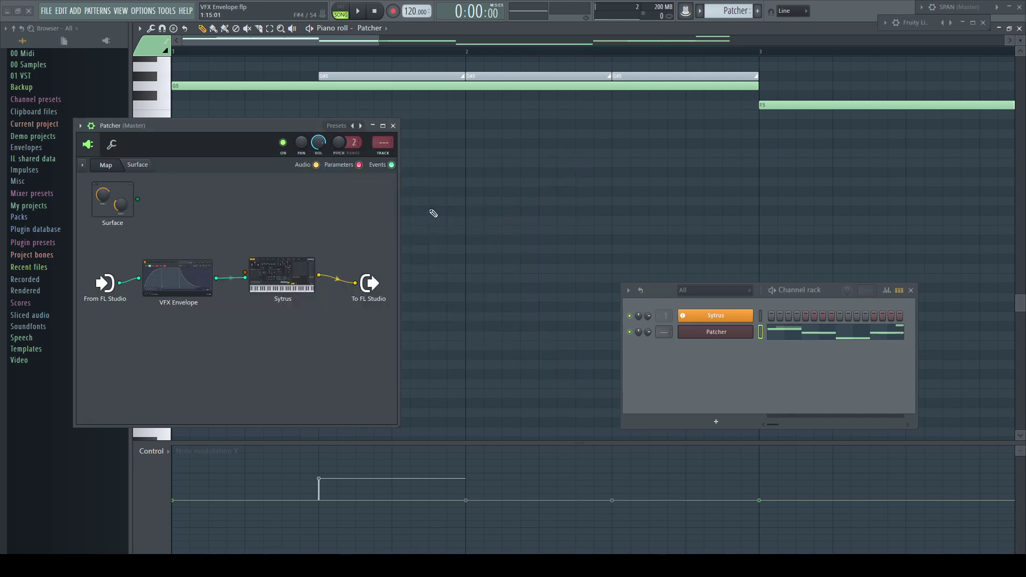
{"action": "left_click", "coordinate": [393, 126]}
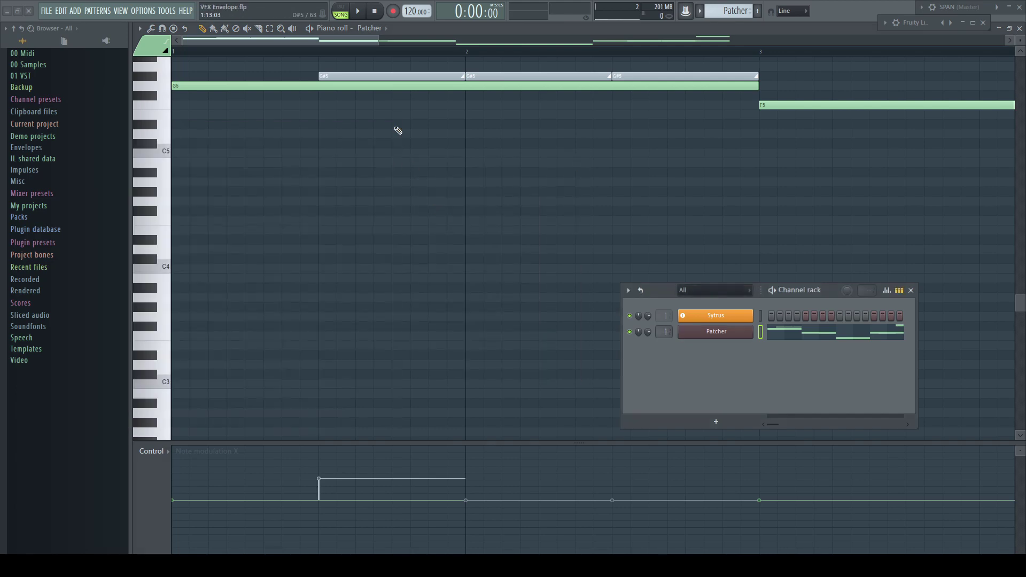
{"action": "left_click", "coordinate": [1019, 28]}
- Add a Patcher clip on Track 3 at bar 3, trim Sytrus to bar 3, Patcher to bar 5, and play
{"action": "left_click", "coordinate": [335, 112]}
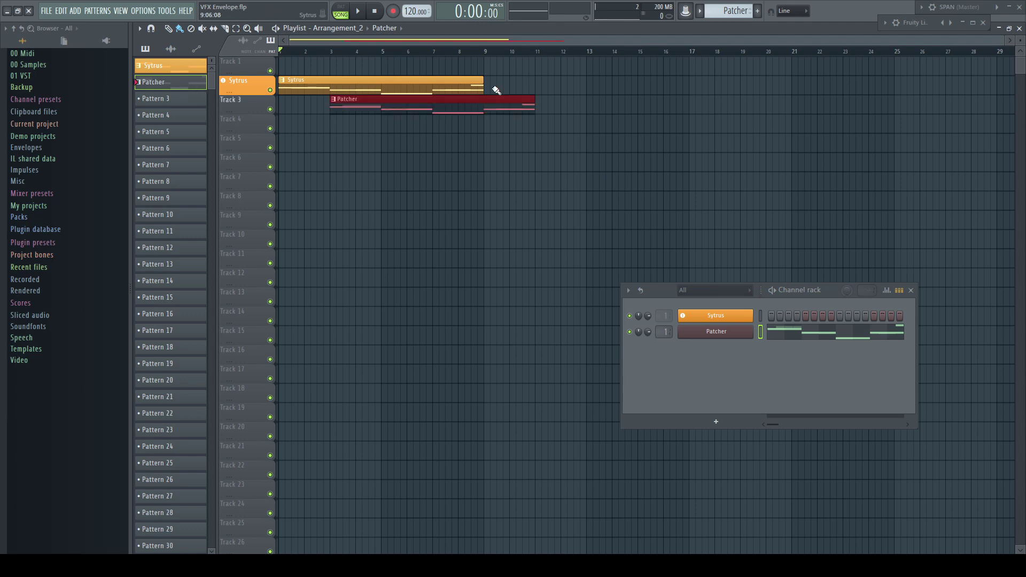
{"action": "left_click_drag", "start_coordinate": [483, 86], "coordinate": [330, 86]}
{"action": "left_click_drag", "start_coordinate": [539, 104], "coordinate": [381, 103]}
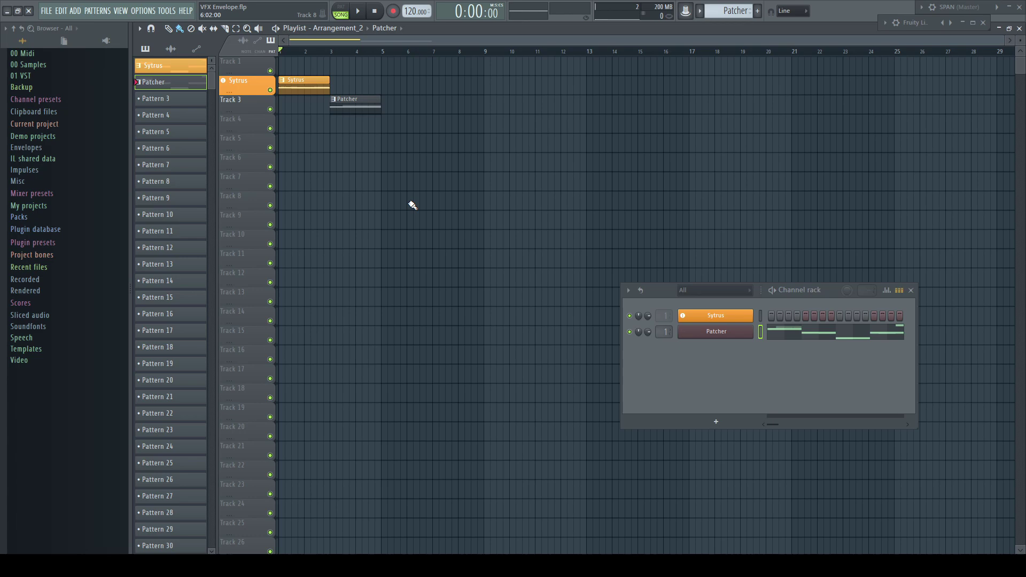
{"action": "key", "text": "space"}
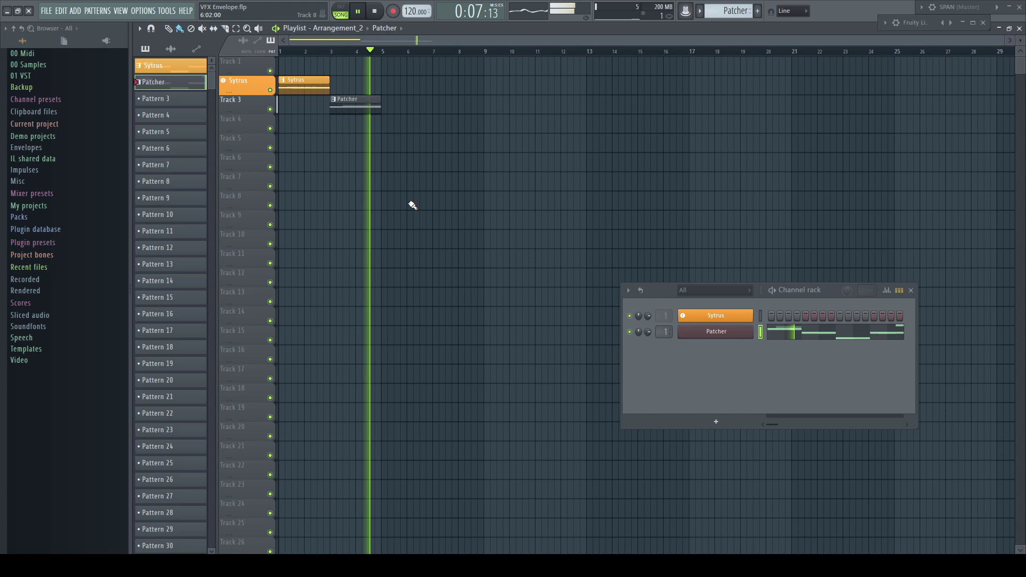
{"action": "key", "text": "space"}
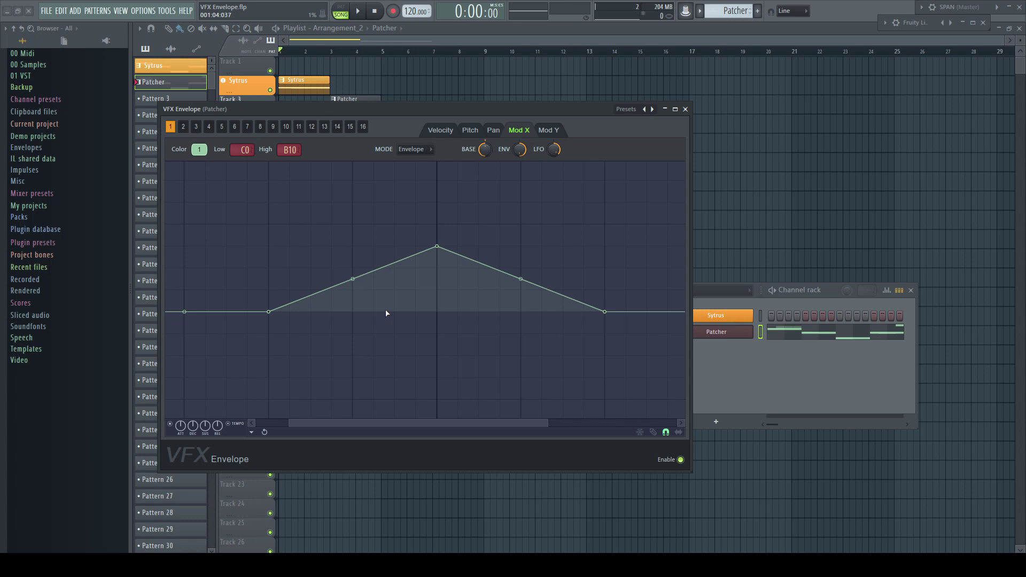
- Bend the Mod X rise into a concave curve and add points forming steps and V-shaped dips
{"action": "scroll", "coordinate": [359, 282], "scroll_direction": "up", "scroll_amount": 3}
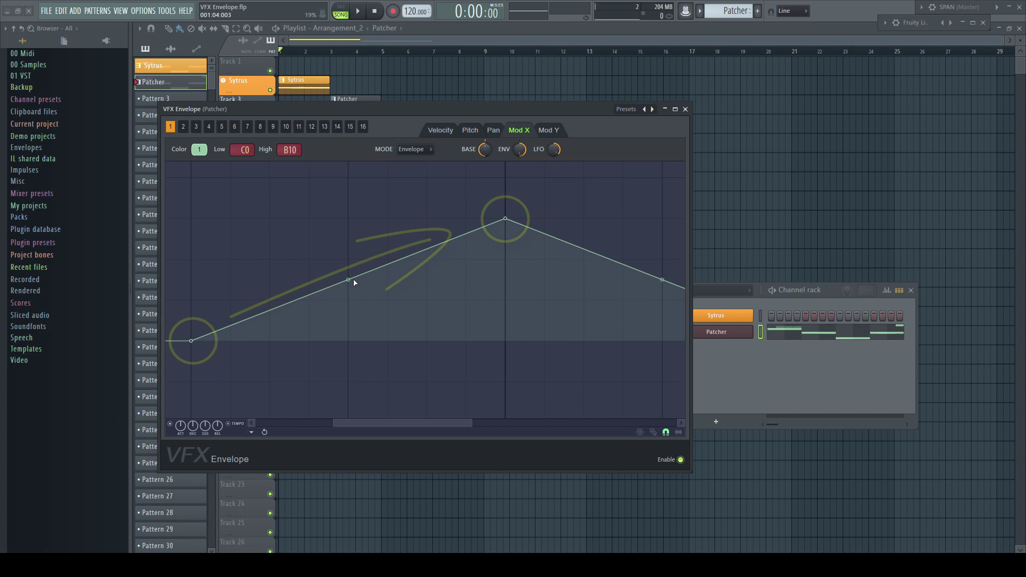
{"action": "mouse_move", "coordinate": [349, 280]}
{"action": "left_mouse_down"}
{"action": "mouse_move", "coordinate": [348, 321]}
{"action": "mouse_move", "coordinate": [348, 235]}
{"action": "mouse_move", "coordinate": [349, 280]}
{"action": "left_mouse_up"}
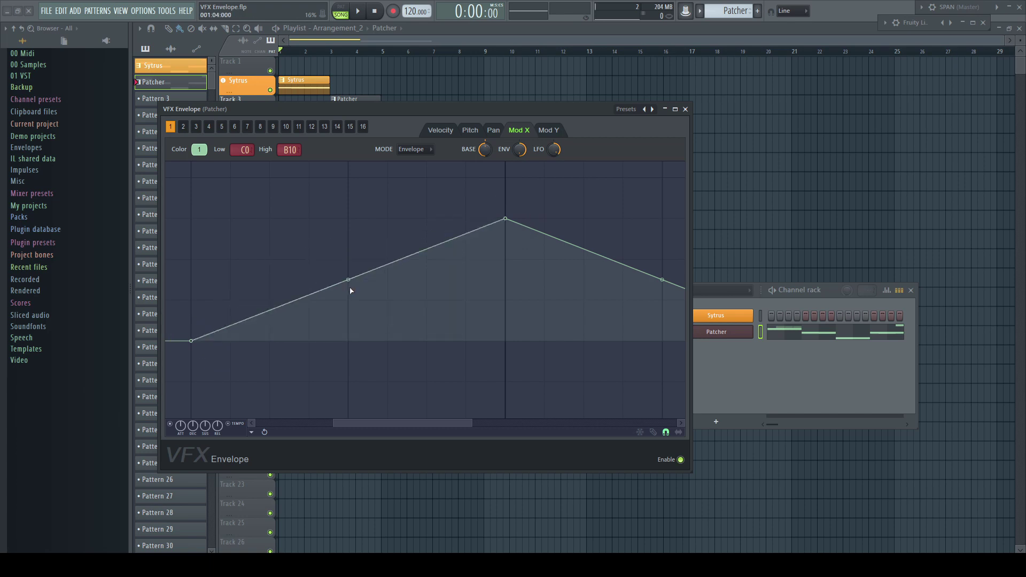
{"action": "right_click", "coordinate": [270, 341]}
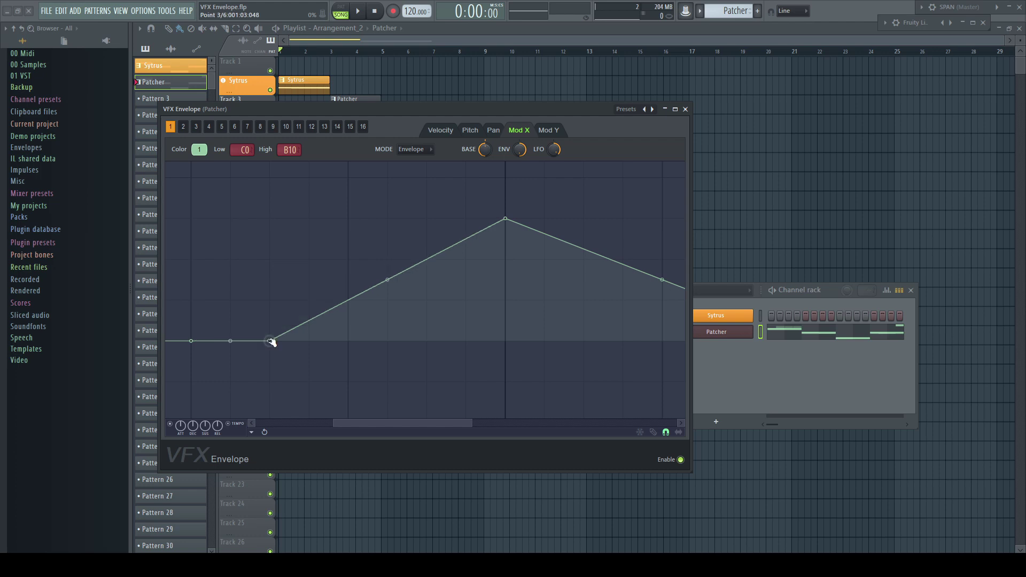
{"action": "right_click", "coordinate": [270, 259]}
{"action": "right_click", "coordinate": [309, 340]}
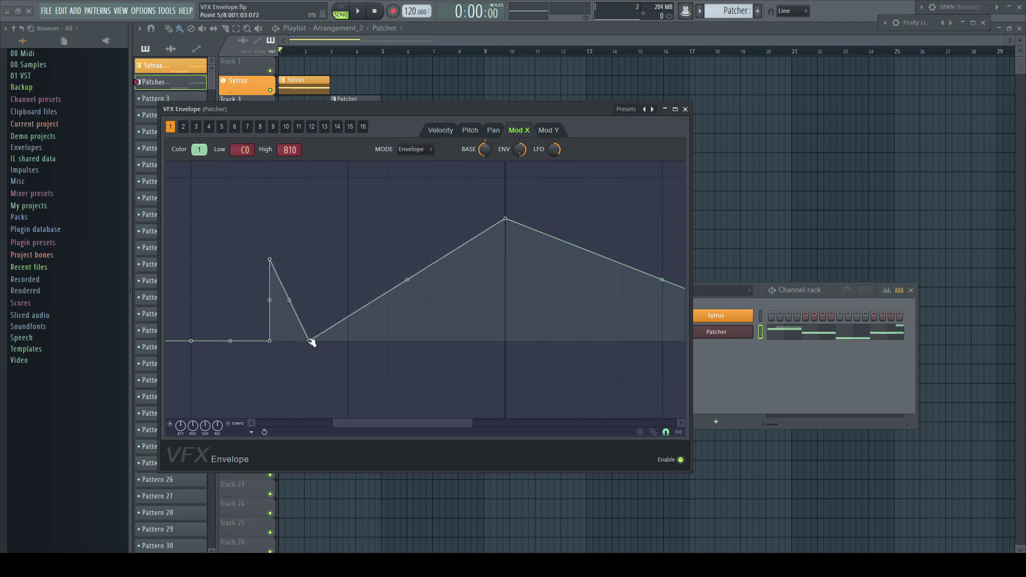
{"action": "right_click", "coordinate": [348, 259]}
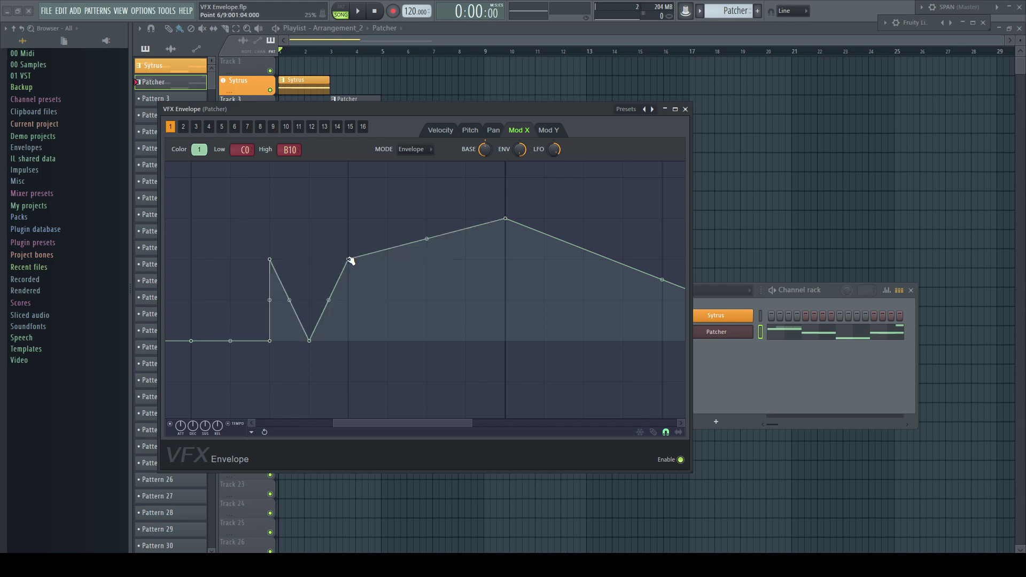
{"action": "right_click", "coordinate": [350, 220]}
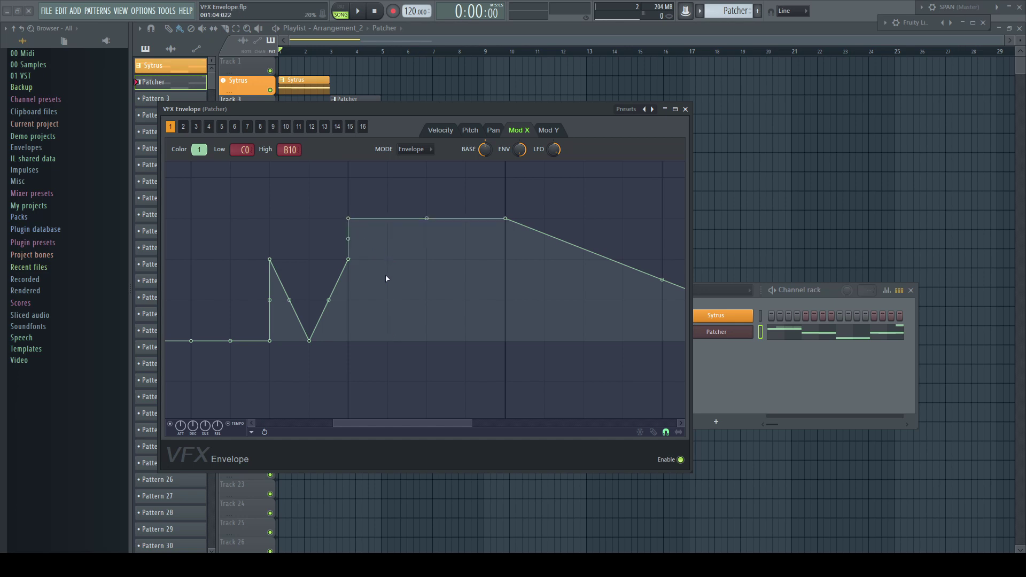
{"action": "right_click", "coordinate": [387, 259]}
{"action": "right_click", "coordinate": [427, 218]}
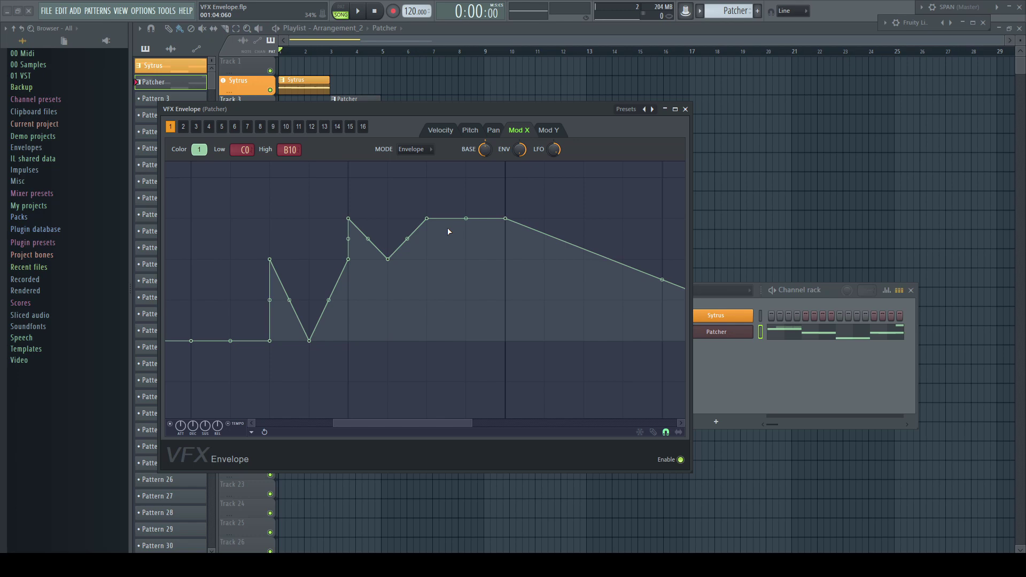
{"action": "right_click", "coordinate": [427, 260]}
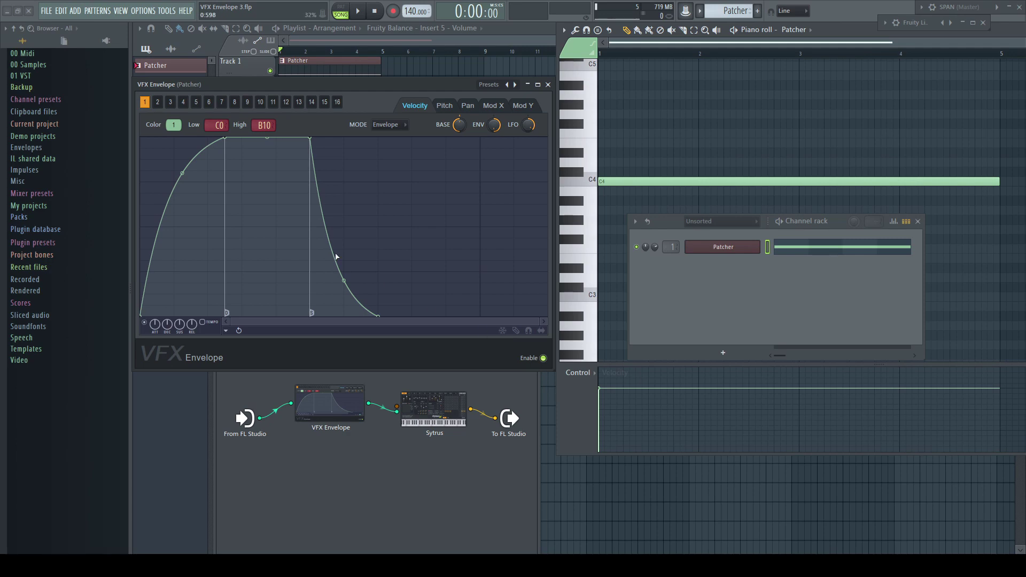
- Check envelope slots 3 and 1, raise slot 1's low note limit, and list the piano roll Control targets
{"action": "left_click", "coordinate": [171, 102]}
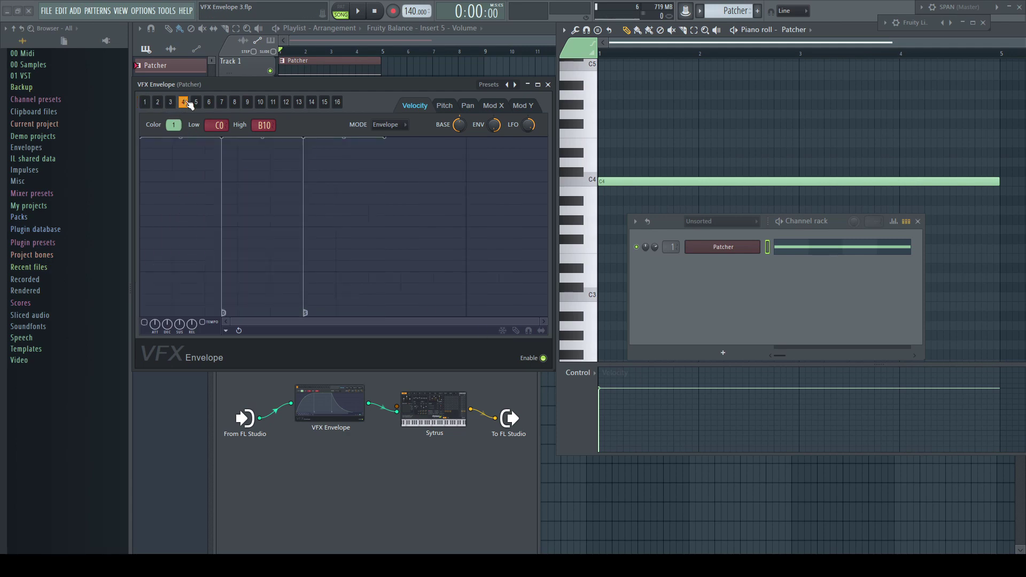
{"action": "left_click", "coordinate": [147, 104]}
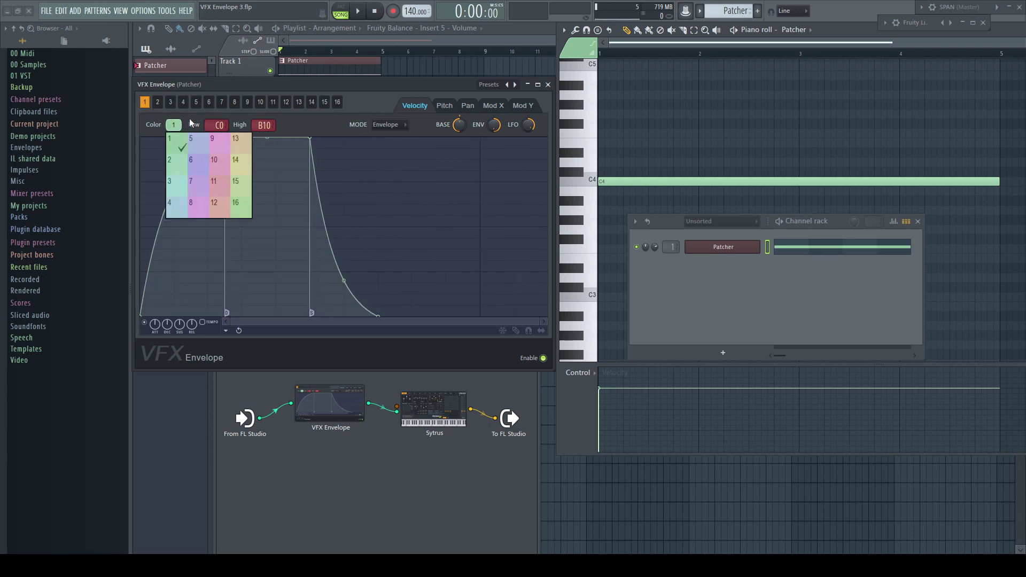
{"action": "left_click_drag", "start_coordinate": [217, 125], "coordinate": [265, 122]}
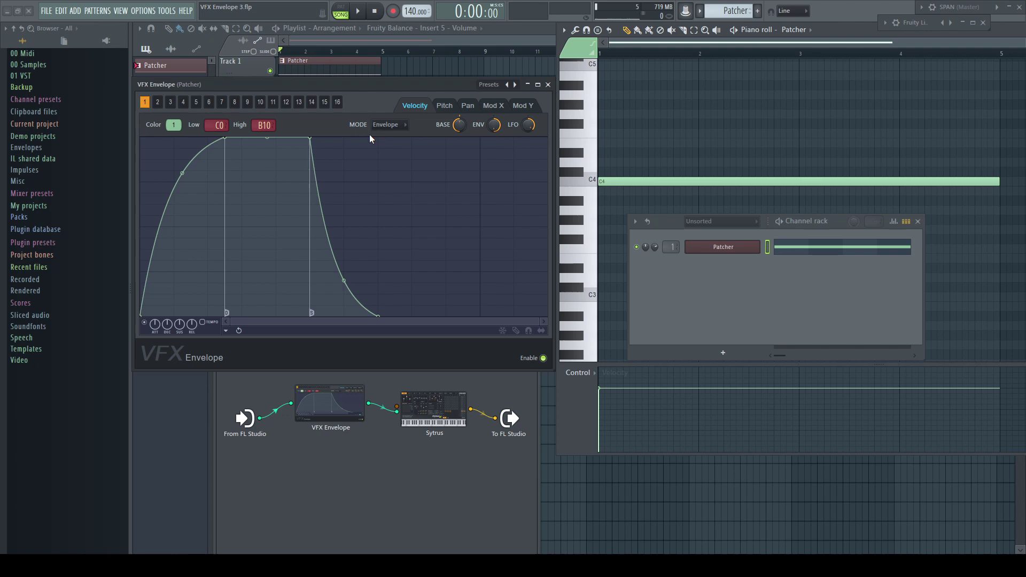
{"action": "left_click", "coordinate": [591, 373]}
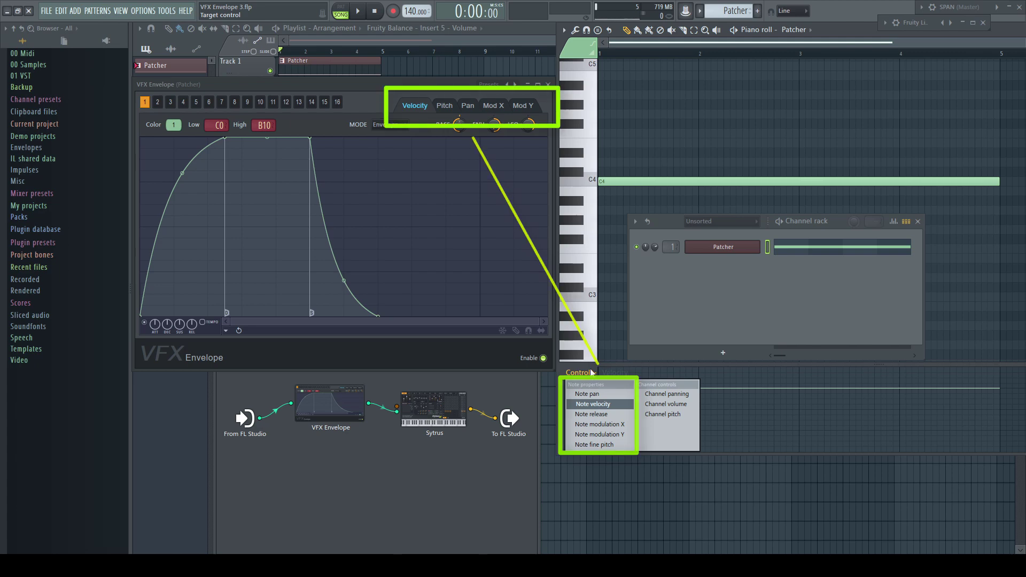
{"action": "left_click", "coordinate": [590, 373]}
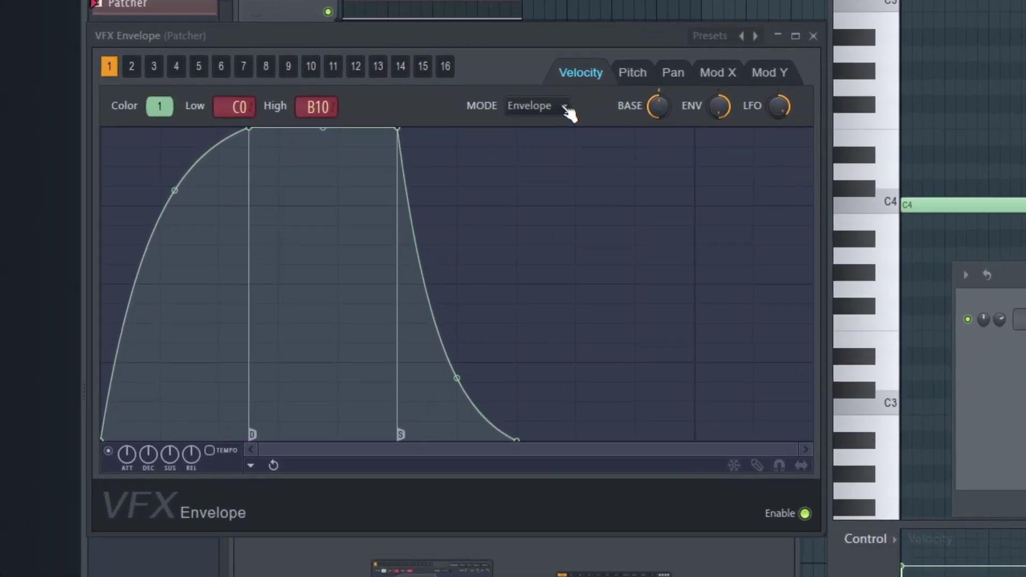
{"action": "left_click", "coordinate": [396, 124]}
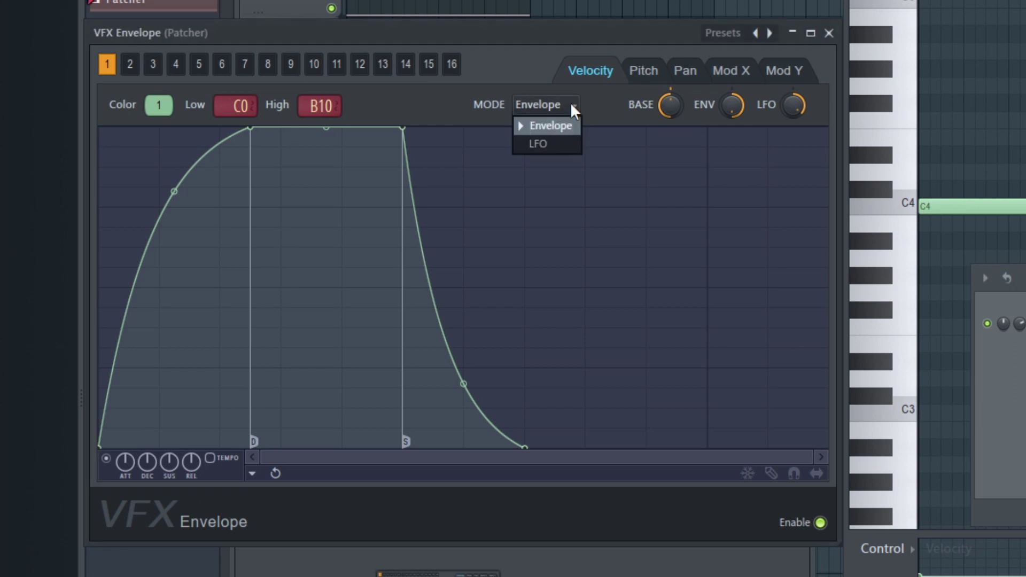
{"action": "left_click", "coordinate": [560, 148]}
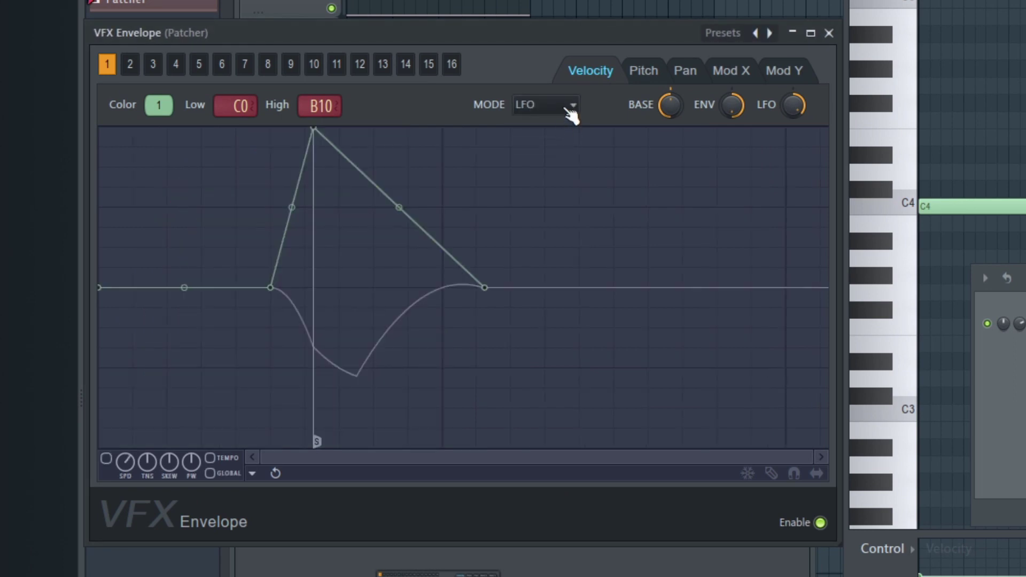
{"action": "left_click", "coordinate": [569, 107]}
{"action": "left_click", "coordinate": [562, 128]}
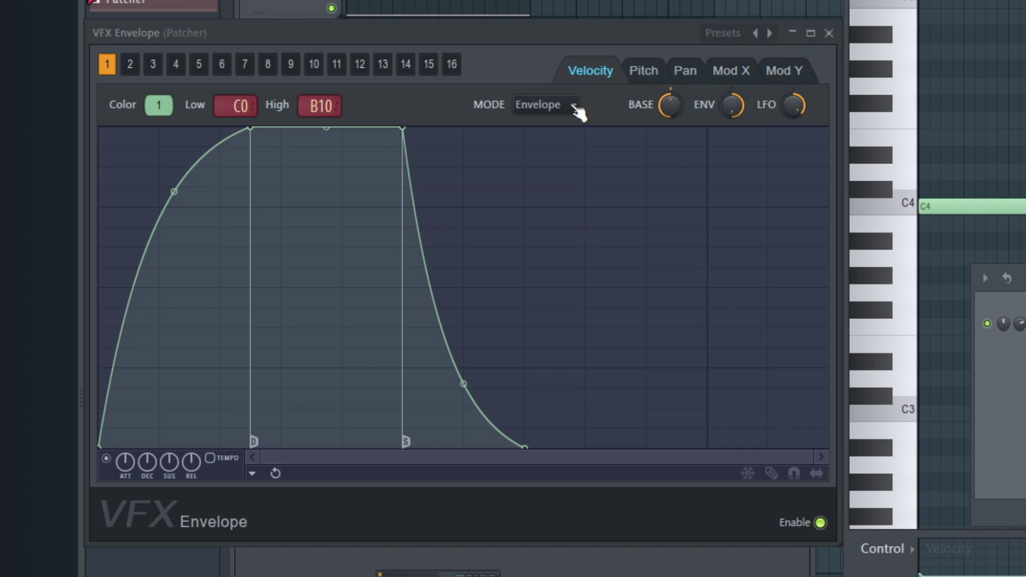
{"action": "left_click", "coordinate": [572, 106]}
{"action": "left_click", "coordinate": [560, 143]}
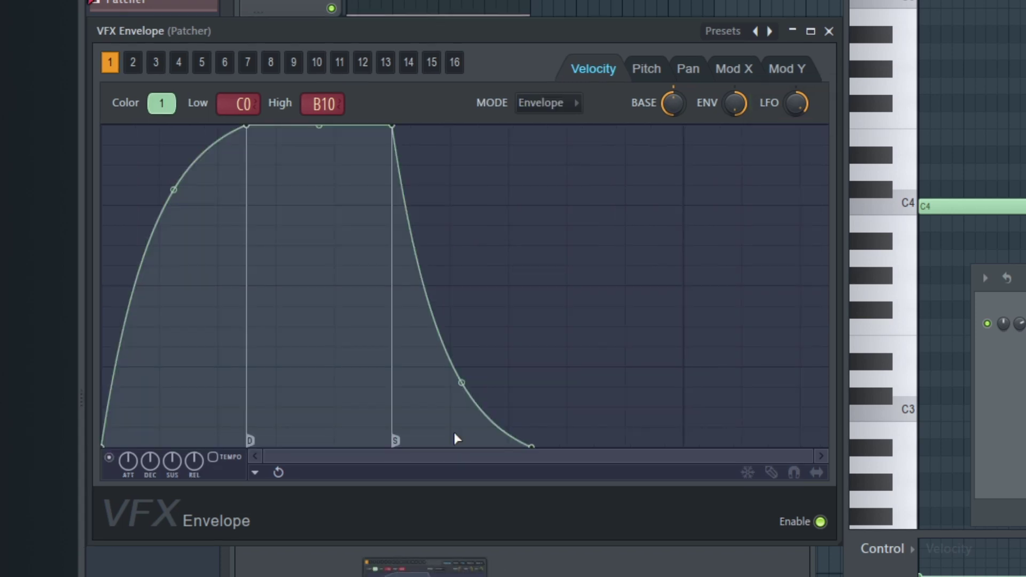
- Delete the release and sustain points, turn off Decay, and stretch the attack ramp across the graph
{"action": "right_click", "coordinate": [532, 446]}
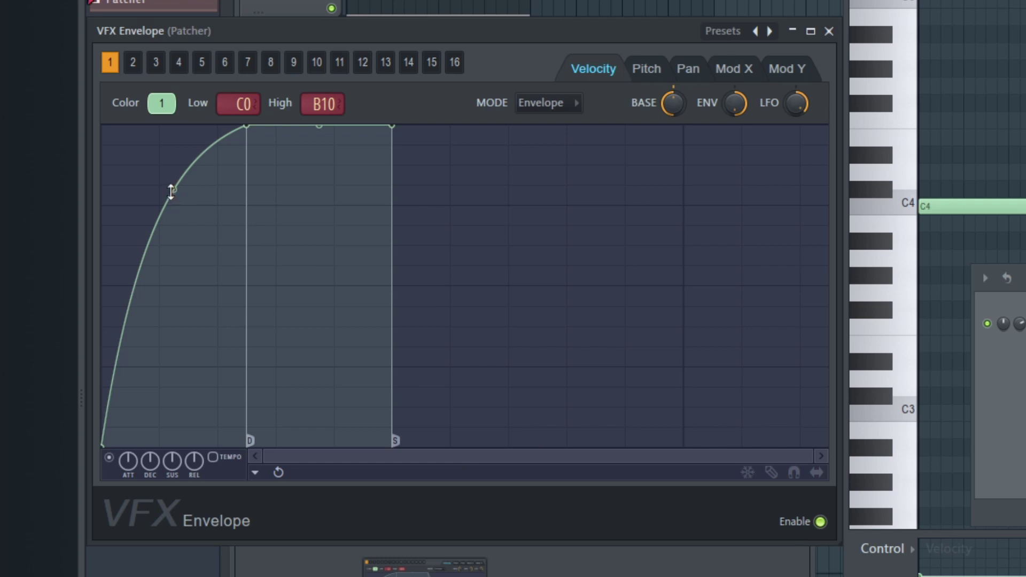
{"action": "left_click_drag", "start_coordinate": [171, 190], "coordinate": [172, 198]}
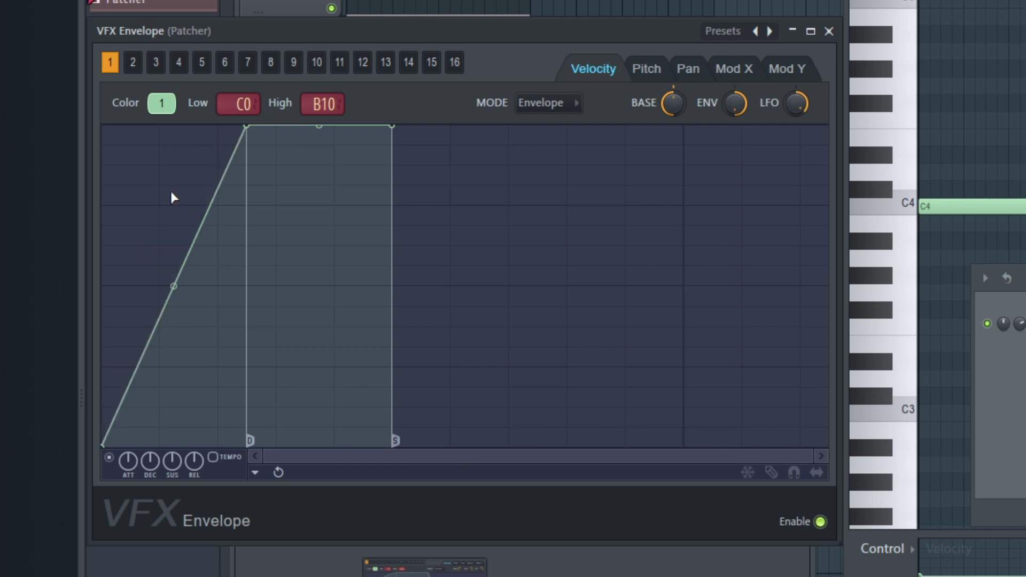
{"action": "right_click", "coordinate": [392, 128]}
{"action": "right_click", "coordinate": [252, 130]}
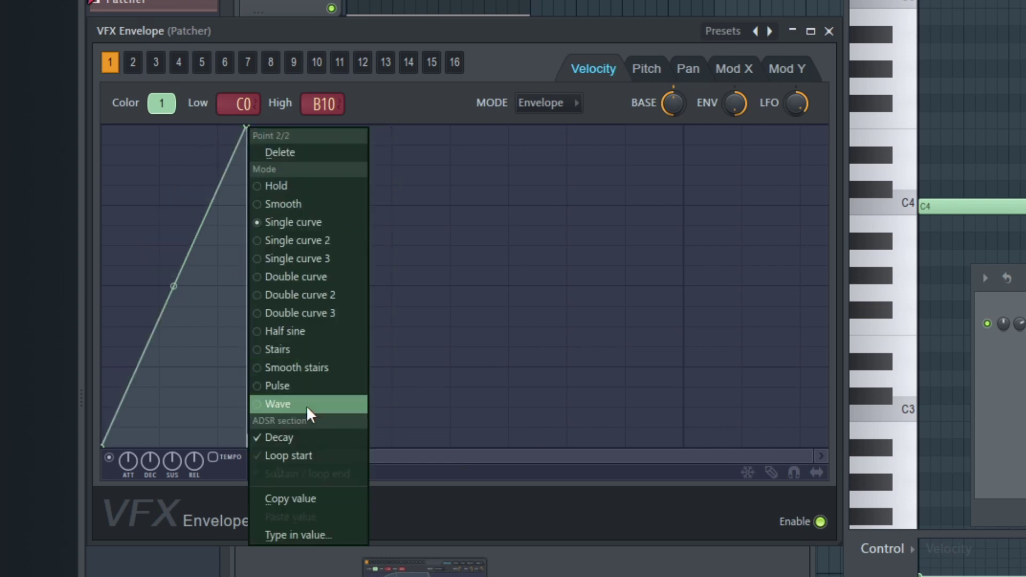
{"action": "left_click", "coordinate": [307, 436]}
{"action": "left_click_drag", "start_coordinate": [247, 128], "coordinate": [681, 127]}
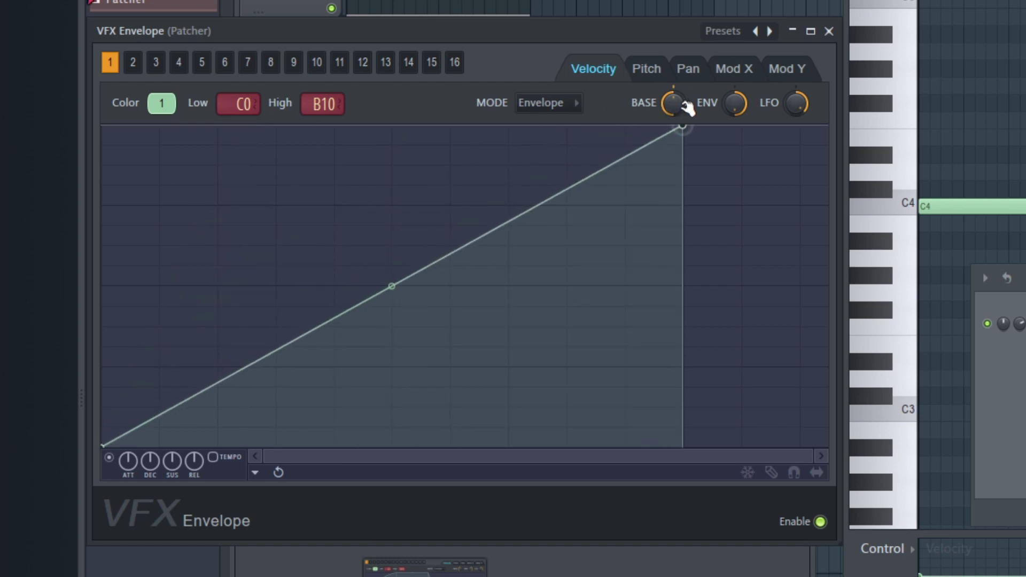
- Add three test points to the velocity ramp, then delete them again
{"action": "left_click", "coordinate": [210, 257]}
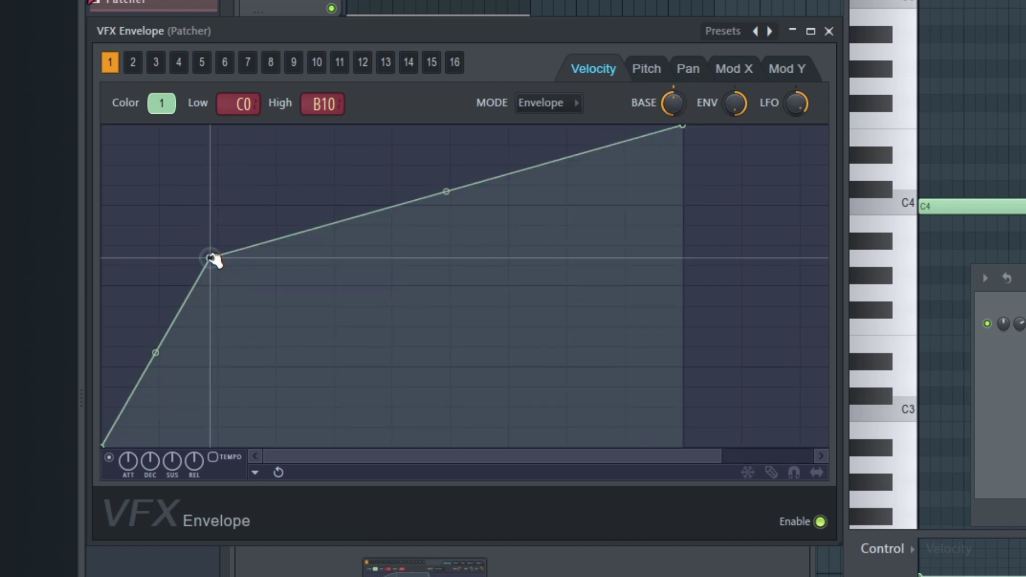
{"action": "left_click", "coordinate": [369, 348]}
{"action": "left_click", "coordinate": [520, 180]}
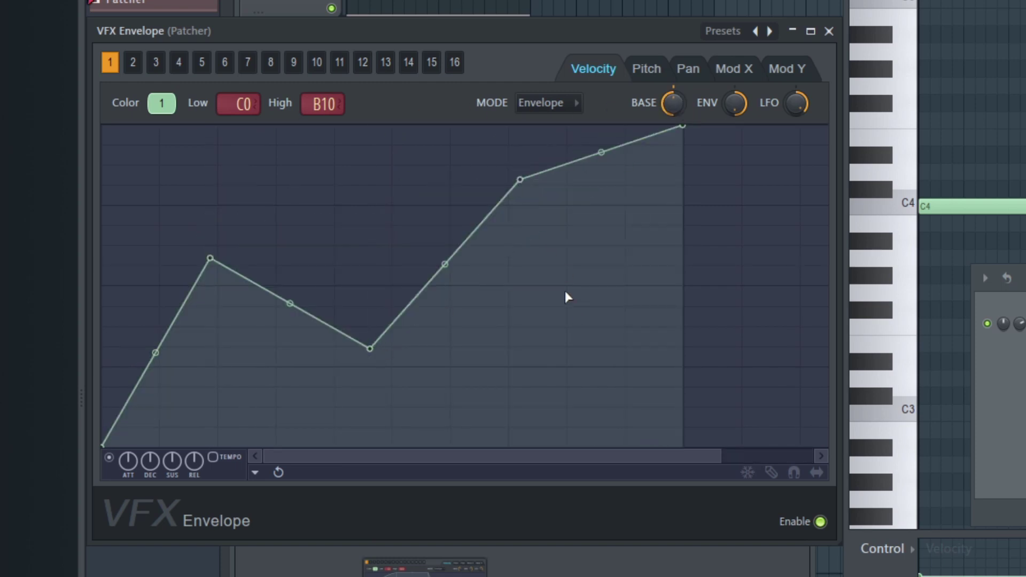
{"action": "right_click", "coordinate": [520, 179]}
{"action": "right_click", "coordinate": [369, 348]}
{"action": "right_click", "coordinate": [210, 257]}
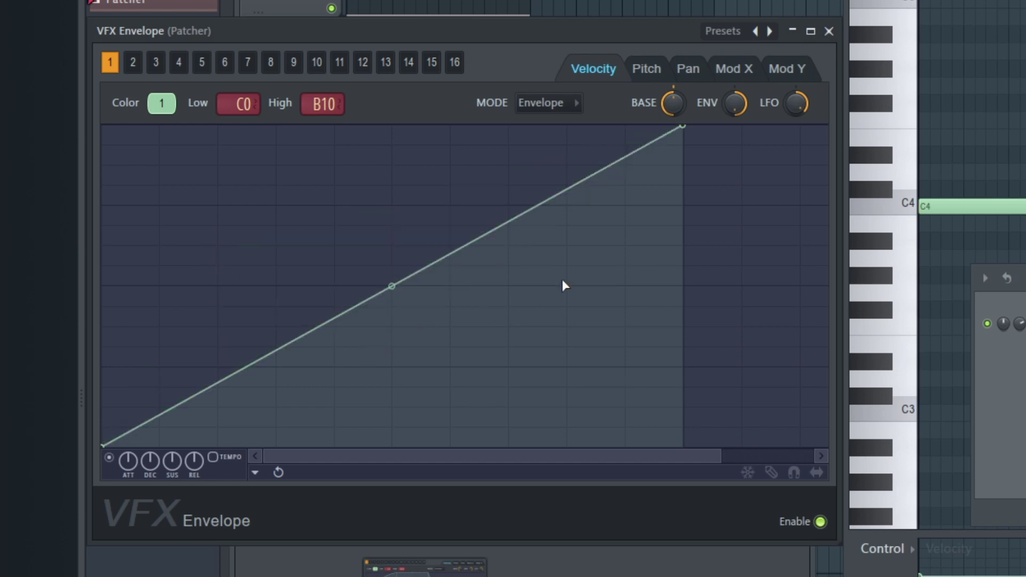
- Try Wave mode on the top point, then drag tension back to a straight ramp
{"action": "right_click", "coordinate": [682, 126]}
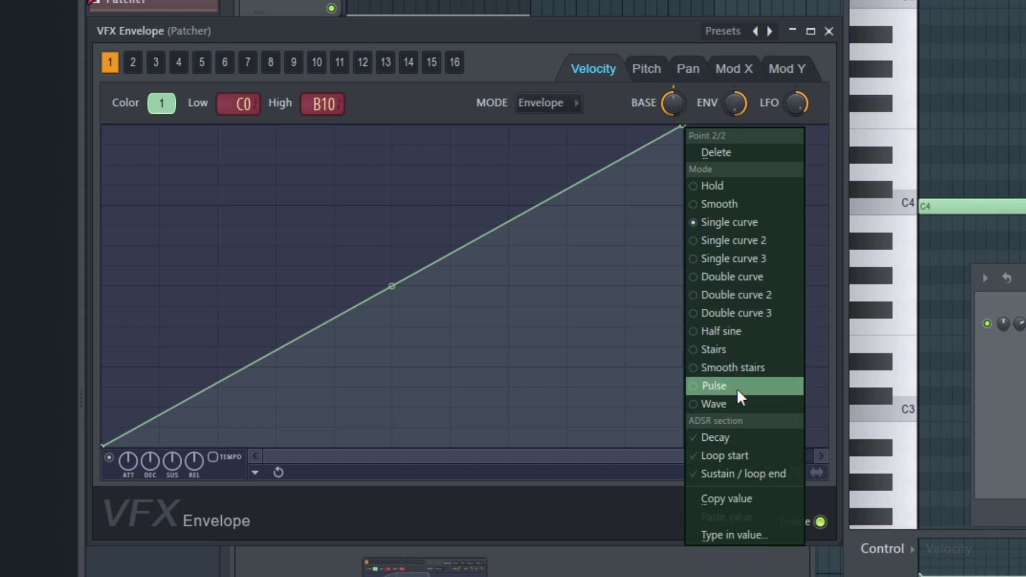
{"action": "left_click", "coordinate": [731, 403]}
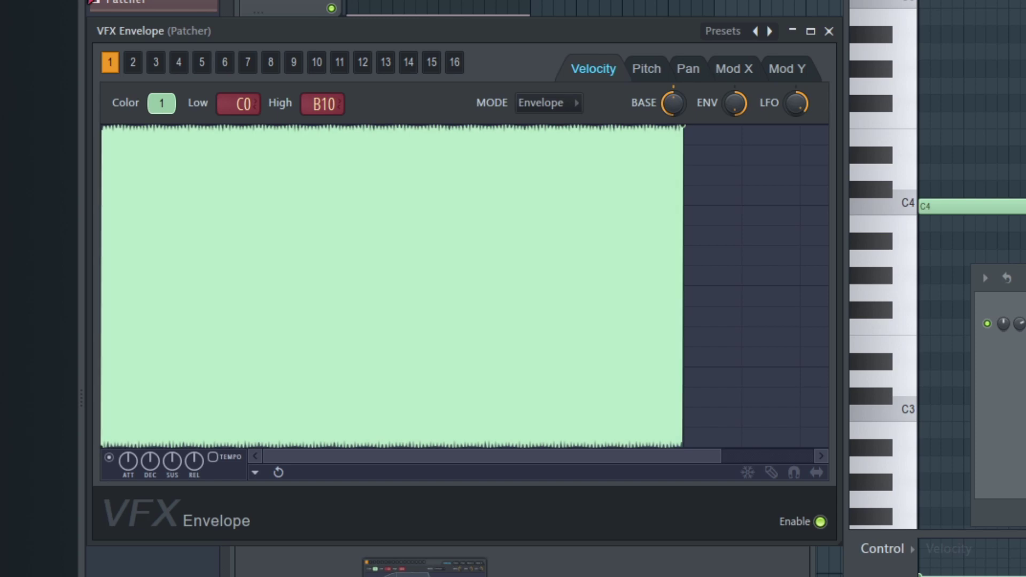
{"action": "left_click_drag", "start_coordinate": [386, 287], "coordinate": [392, 286]}
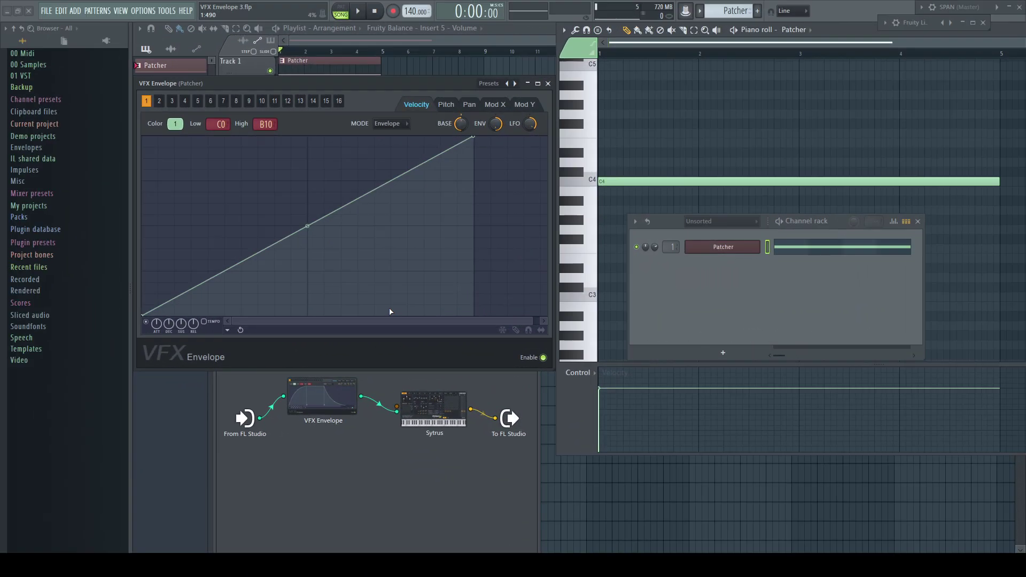
- Turn on snapping and steepen the velocity ramp by pulling its end earlier
{"action": "left_click", "coordinate": [528, 330]}
{"action": "left_click_drag", "start_coordinate": [473, 136], "coordinate": [424, 226]}
{"action": "left_click_drag", "start_coordinate": [339, 320], "coordinate": [273, 323]}
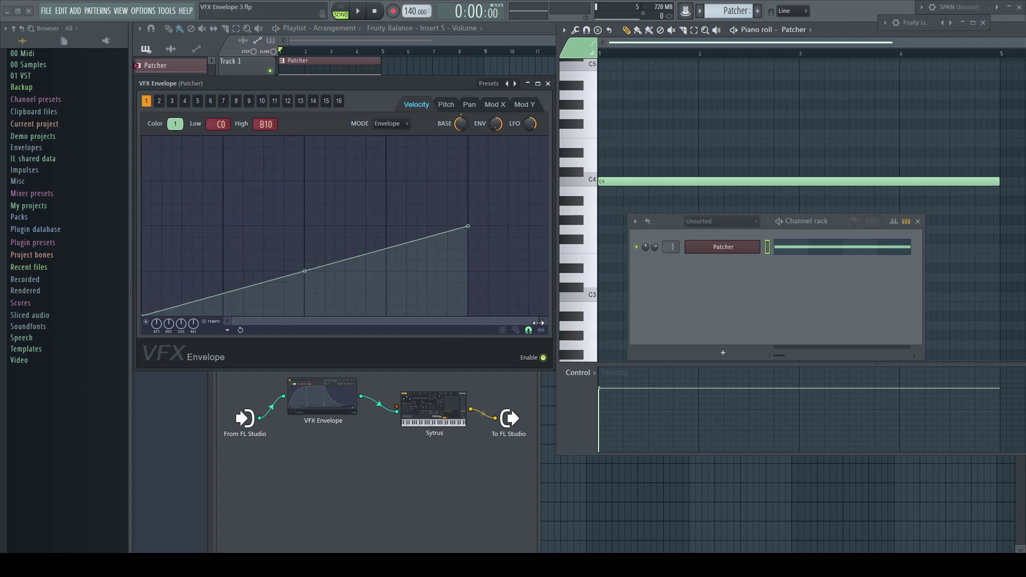
{"action": "left_click_drag", "start_coordinate": [540, 321], "coordinate": [313, 326]}
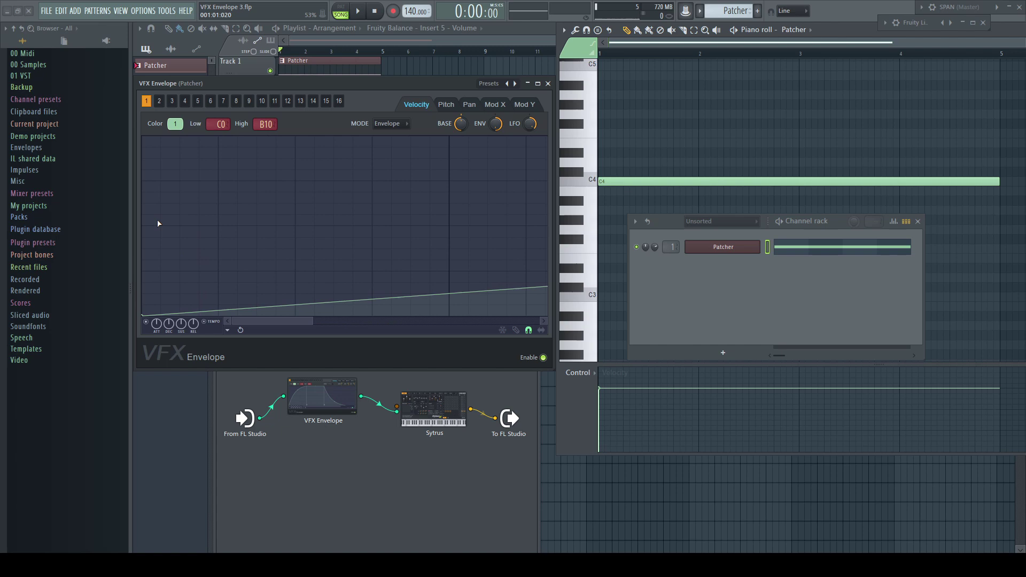
- Draw a series of sharp sawtooth plucks into the velocity envelope, ending on a flat sustain
{"action": "left_click", "coordinate": [143, 183]}
{"action": "left_click_drag", "start_coordinate": [143, 183], "coordinate": [213, 315]}
{"action": "mouse_move", "coordinate": [199, 181]}
{"action": "left_mouse_down"}
{"action": "mouse_move", "coordinate": [218, 182]}
{"action": "mouse_move", "coordinate": [218, 315]}
{"action": "left_mouse_up"}
{"action": "left_click", "coordinate": [238, 315]}
{"action": "left_click", "coordinate": [238, 181]}
{"action": "left_click", "coordinate": [257, 315]}
{"action": "left_click", "coordinate": [257, 181]}
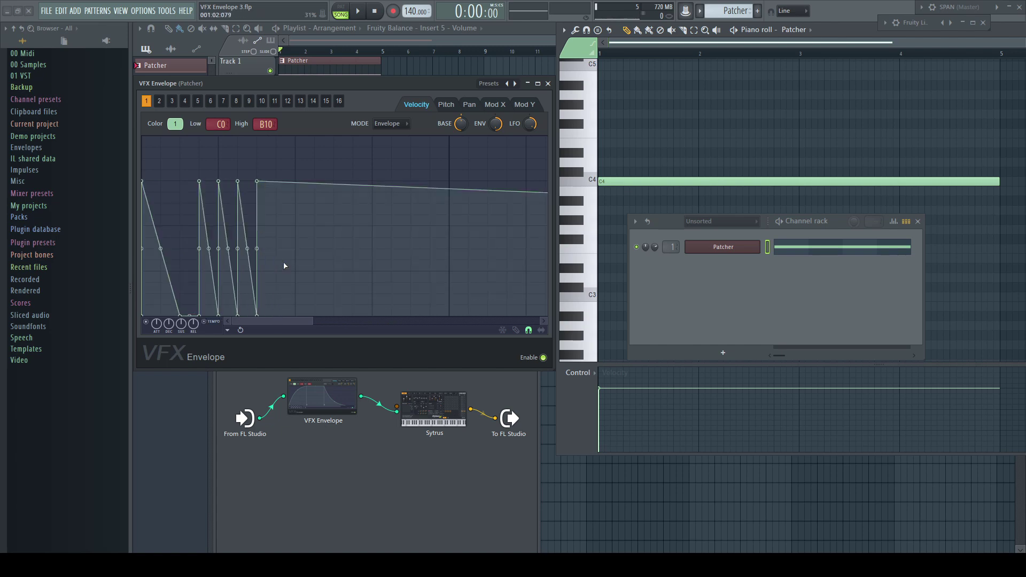
{"action": "left_click", "coordinate": [296, 315]}
{"action": "left_click", "coordinate": [295, 182]}
{"action": "left_click", "coordinate": [314, 316]}
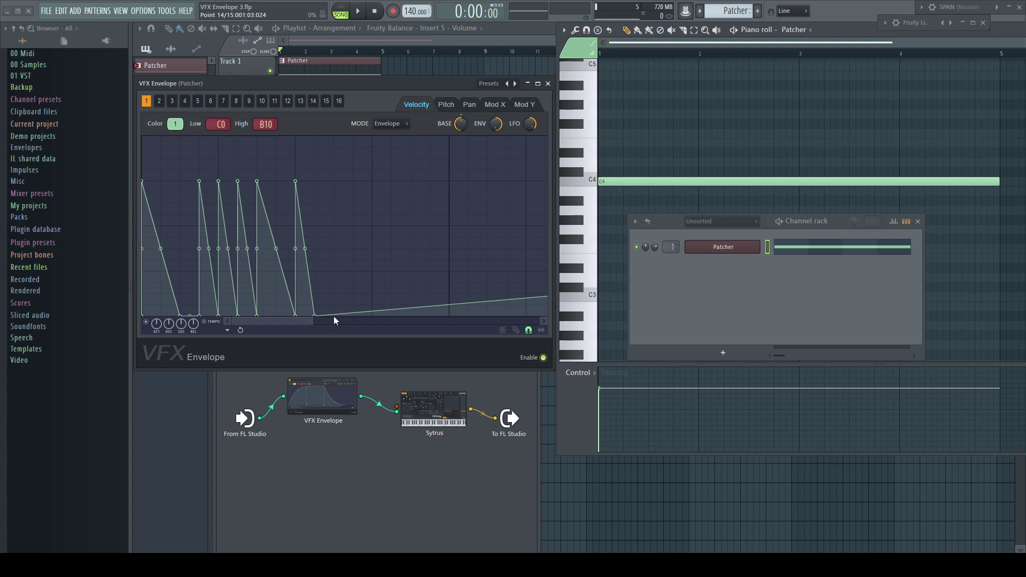
{"action": "left_click", "coordinate": [333, 315]}
{"action": "left_click", "coordinate": [334, 181]}
{"action": "left_click", "coordinate": [369, 316]}
{"action": "left_click", "coordinate": [371, 182]}
{"action": "left_click", "coordinate": [450, 227]}
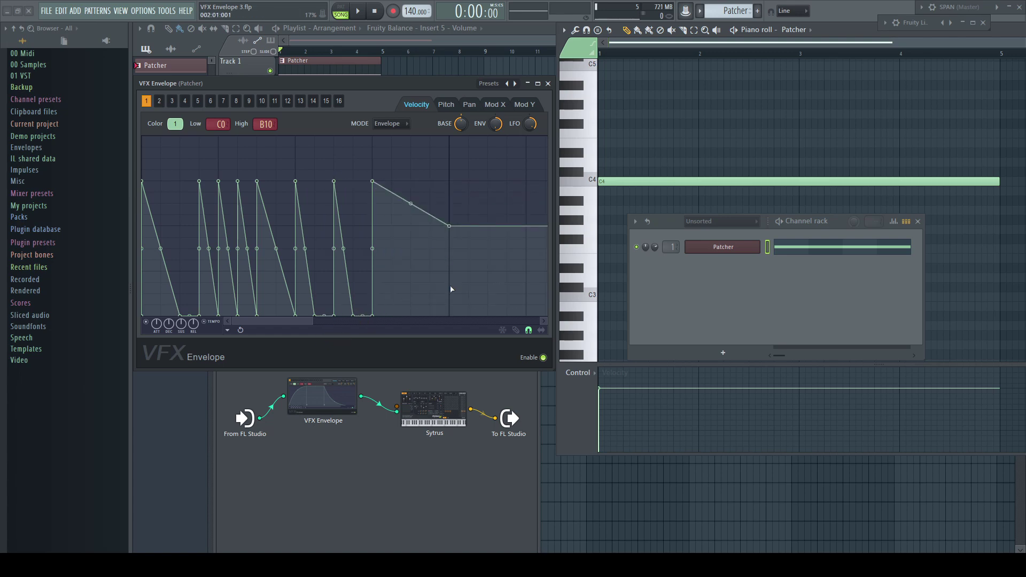
{"action": "left_click_drag", "start_coordinate": [313, 321], "coordinate": [483, 321]}
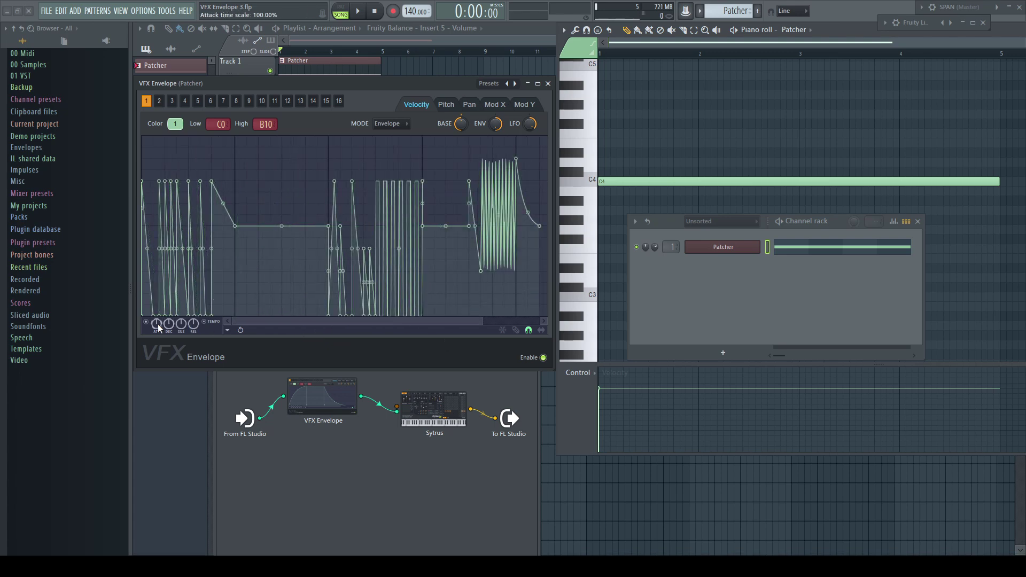
- Play the pattern twice to audition the new velocity envelope
{"action": "key", "text": "space"}
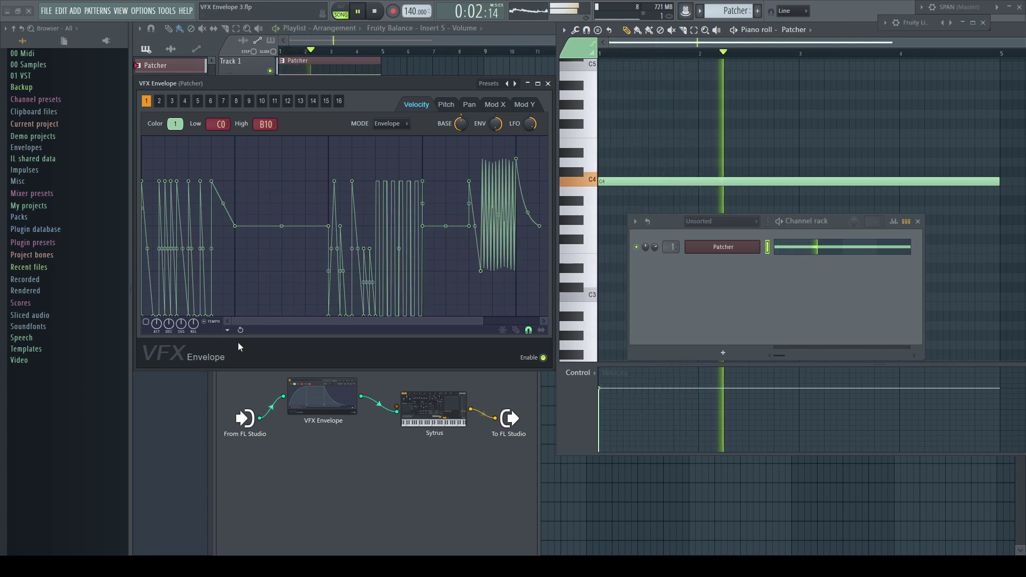
{"action": "key", "text": "space"}
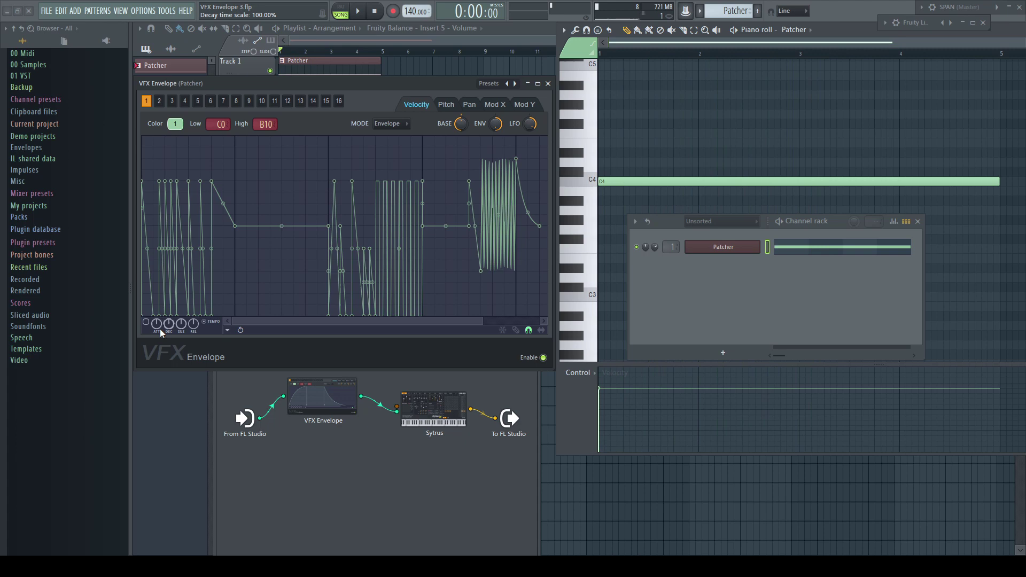
{"action": "key", "text": "space"}
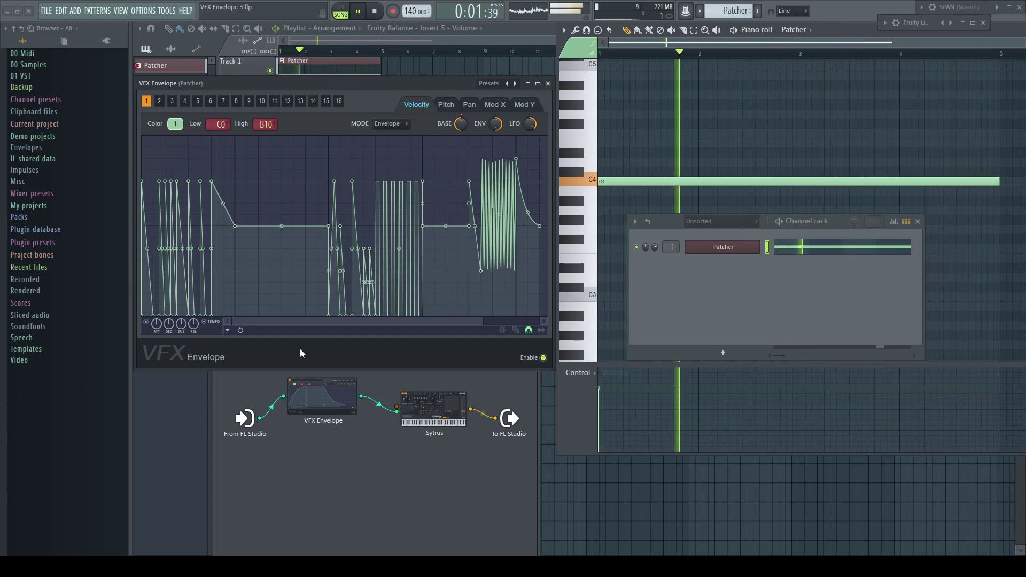
{"action": "key", "text": "space"}
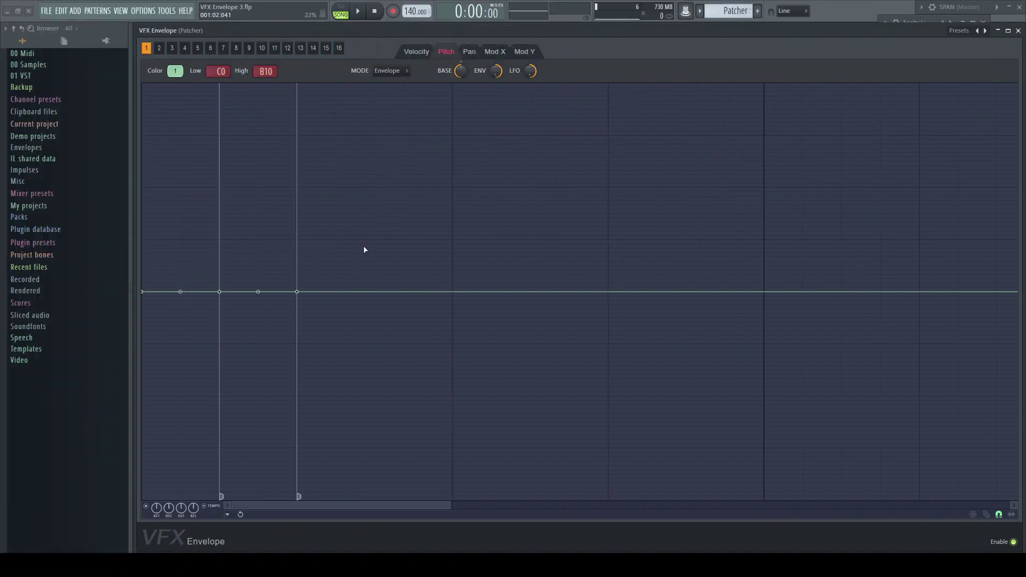
- Delete the extra pitch envelope points and raise the envelope range to +4200 cents
{"action": "left_click_drag", "start_coordinate": [299, 293], "coordinate": [222, 293]}
{"action": "right_click", "coordinate": [222, 293]}
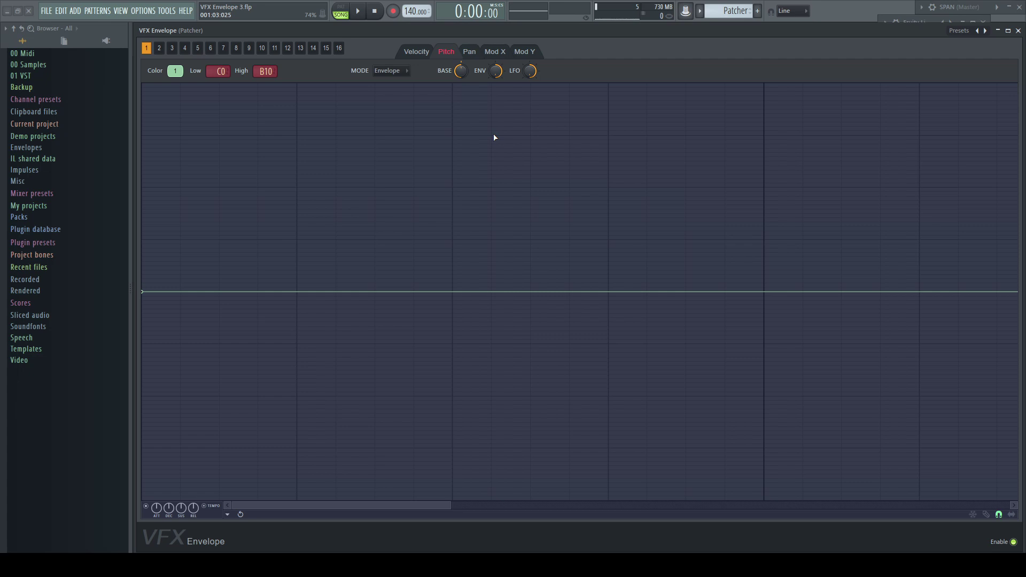
{"action": "left_click_drag", "start_coordinate": [495, 70], "coordinate": [495, 64]}
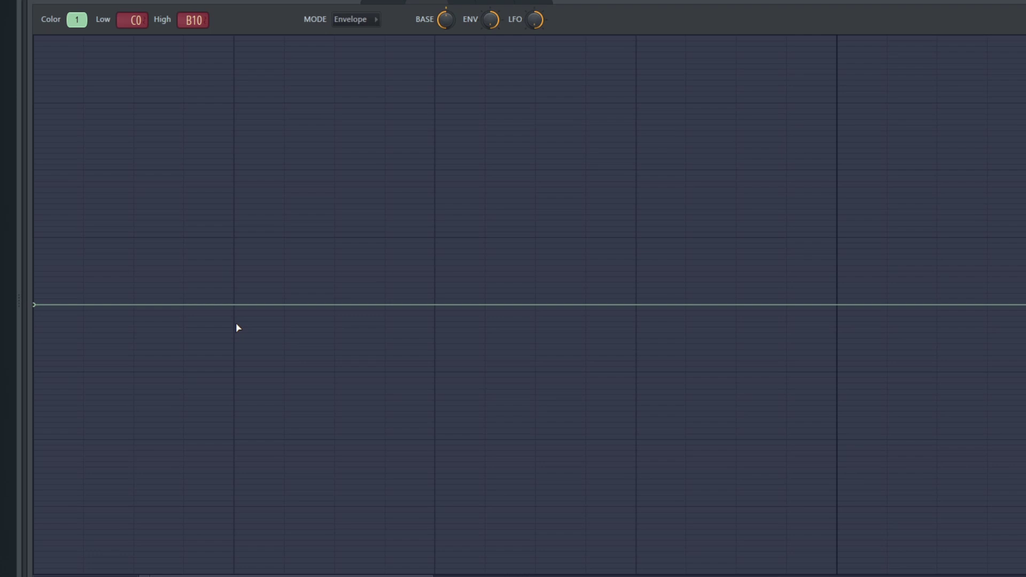
- Add a new pitch envelope point, nudge it slightly upward, and shrink the editor window
{"action": "left_click", "coordinate": [434, 310]}
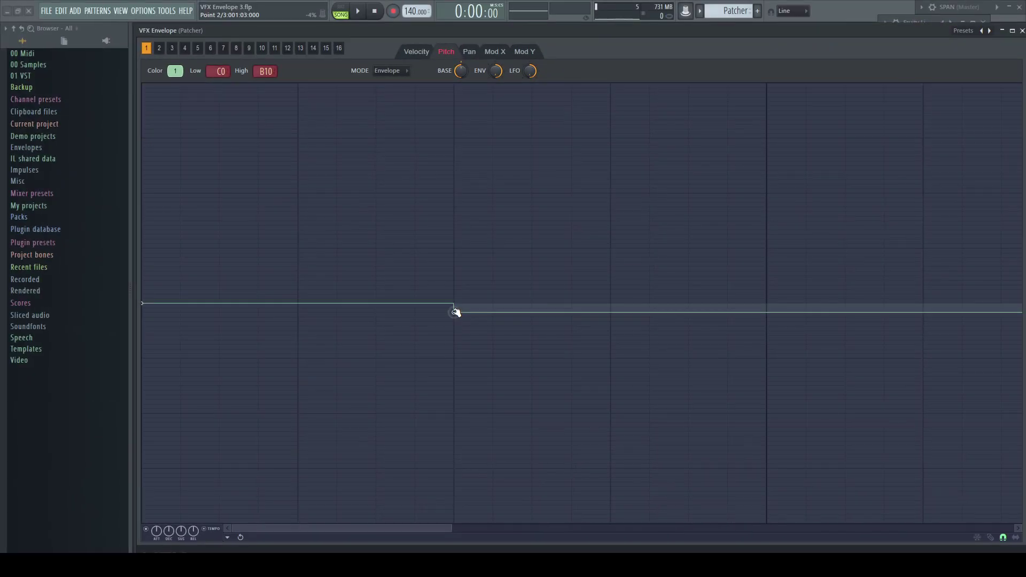
{"action": "left_click_drag", "start_coordinate": [456, 313], "coordinate": [456, 304]}
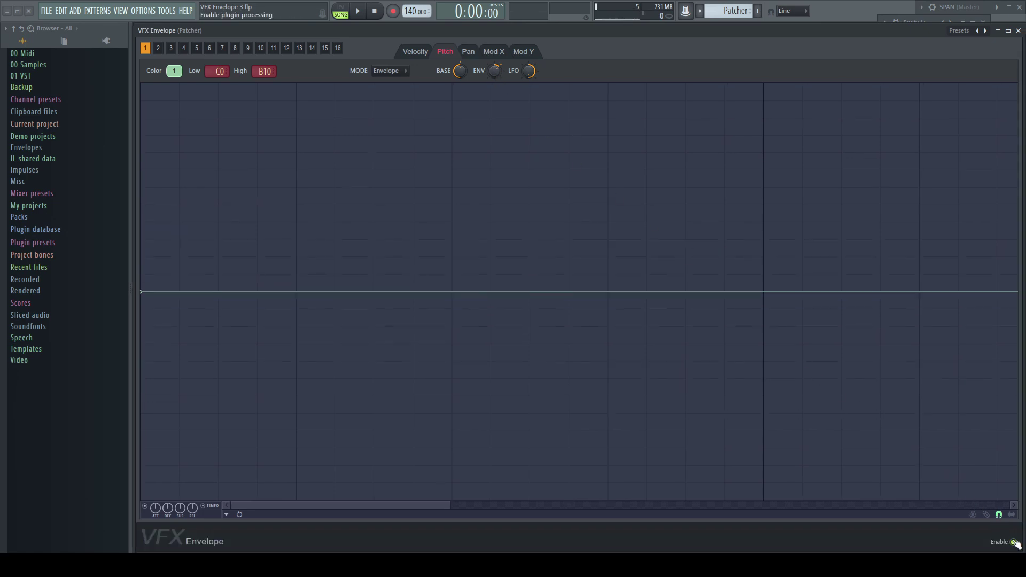
{"action": "left_click_drag", "start_coordinate": [1018, 551], "coordinate": [552, 350]}
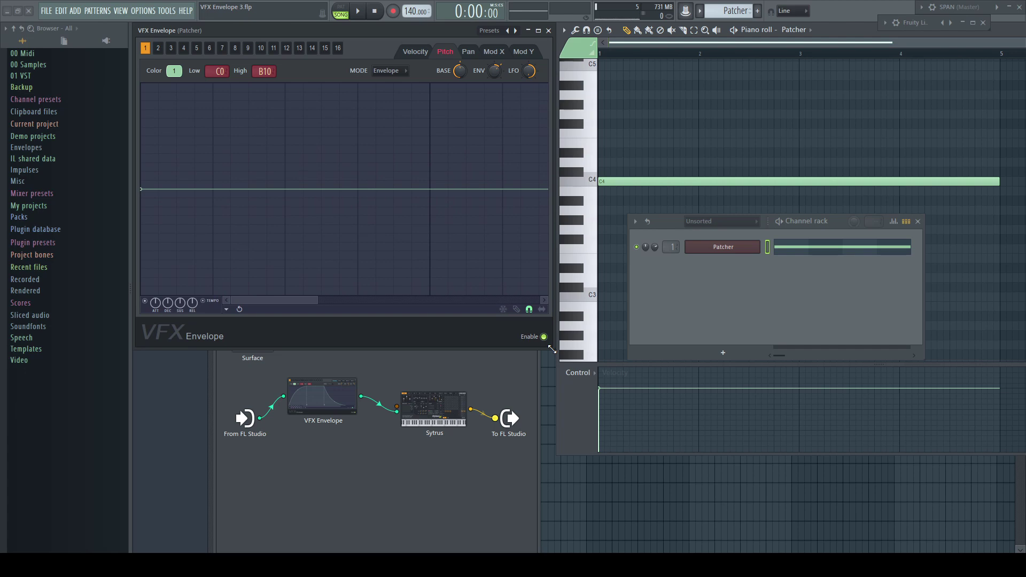
- Audition the note, then turn the pitch base level down to 0% and listen again
{"action": "scroll", "coordinate": [334, 249], "scroll_direction": "down", "scroll_amount": 3}
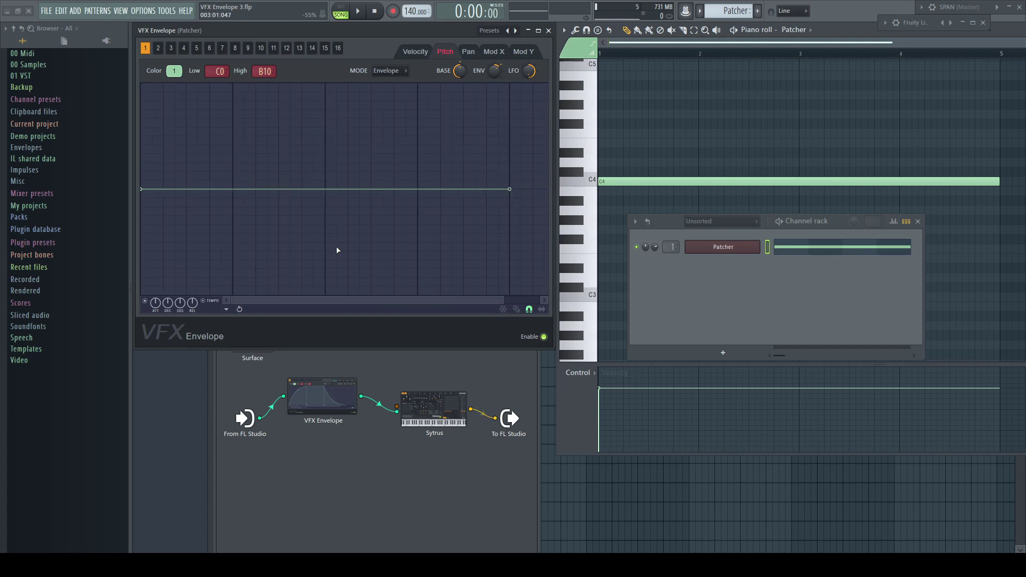
{"action": "key", "text": "space"}
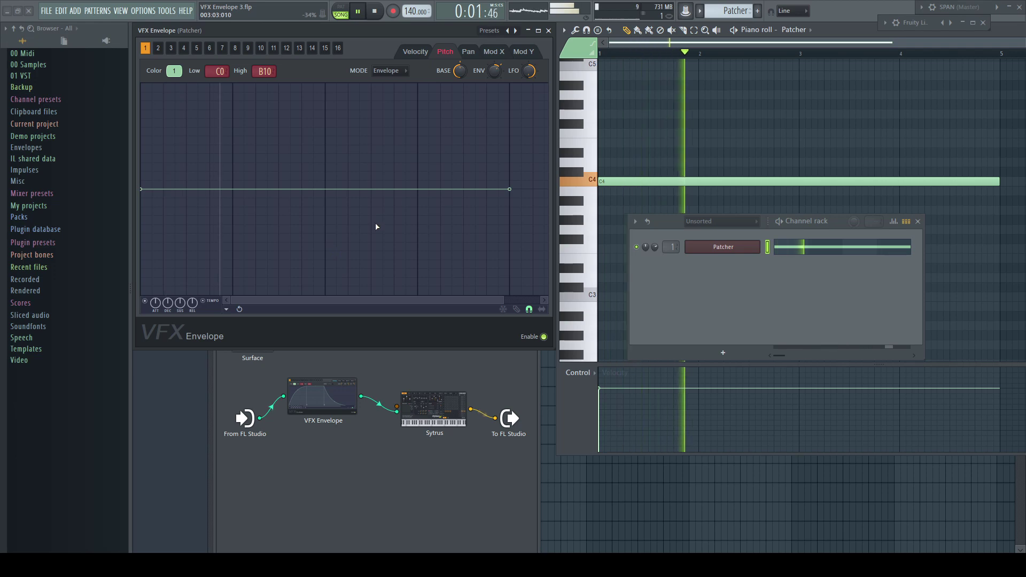
{"action": "key", "text": "space"}
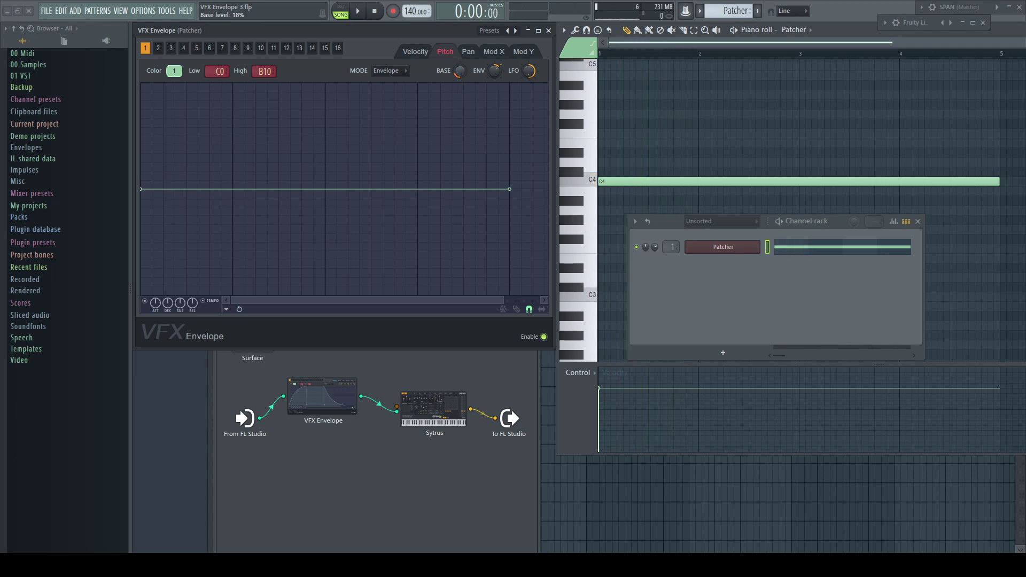
{"action": "key", "text": "space"}
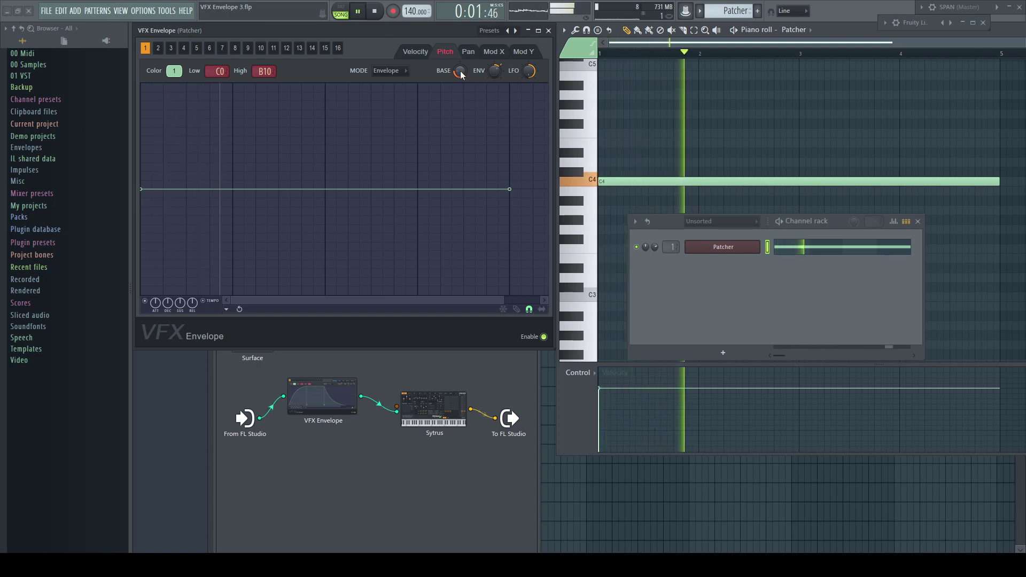
{"action": "key", "text": "space"}
{"action": "left_click_drag", "start_coordinate": [459, 71], "coordinate": [459, 107]}
{"action": "key", "text": "space"}
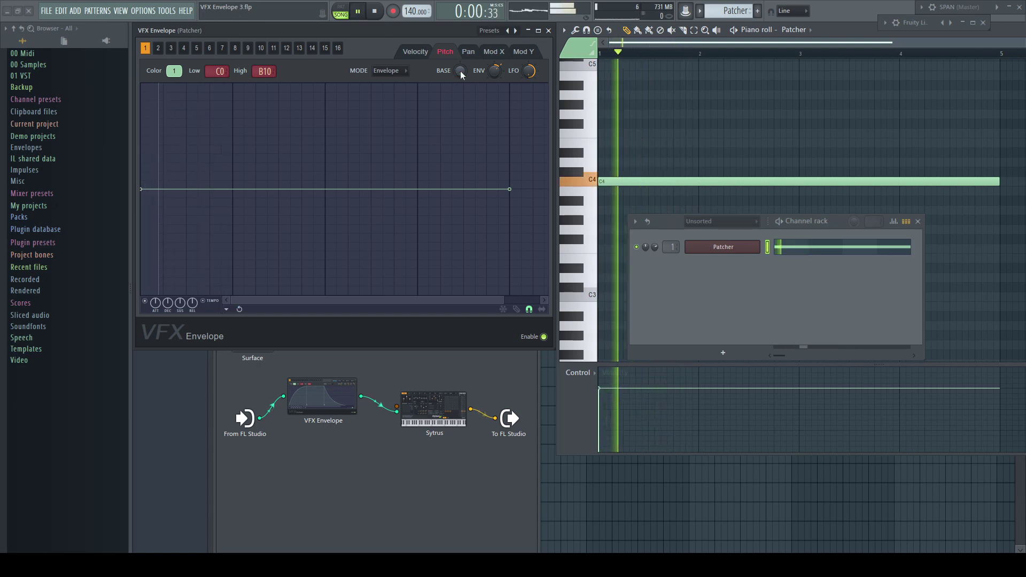
{"action": "key", "text": "space"}
- Try a 15% base level, reset it to default, then settle on 45%
{"action": "left_click_drag", "start_coordinate": [461, 75], "coordinate": [461, 68]}
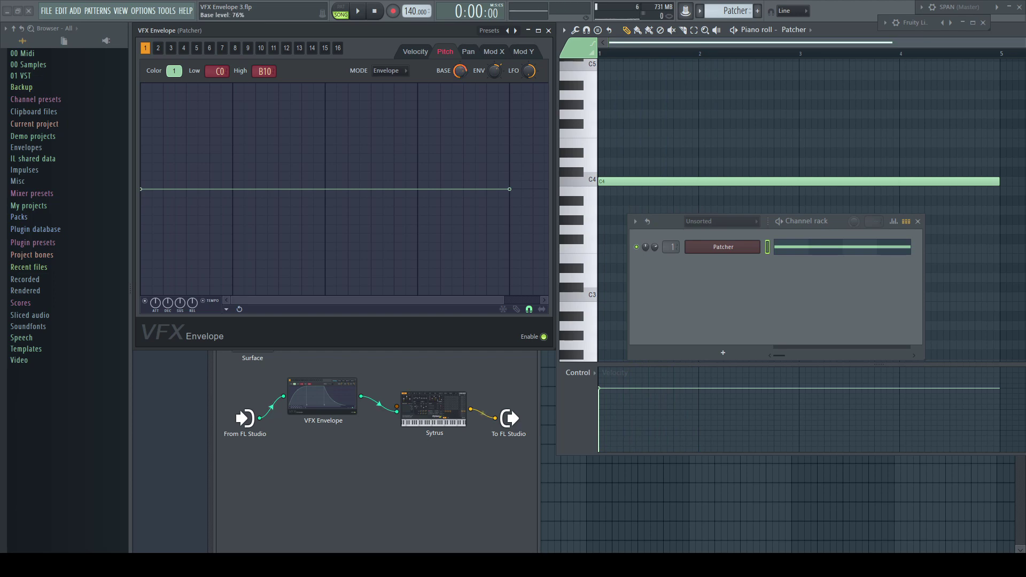
{"action": "key", "text": "space"}
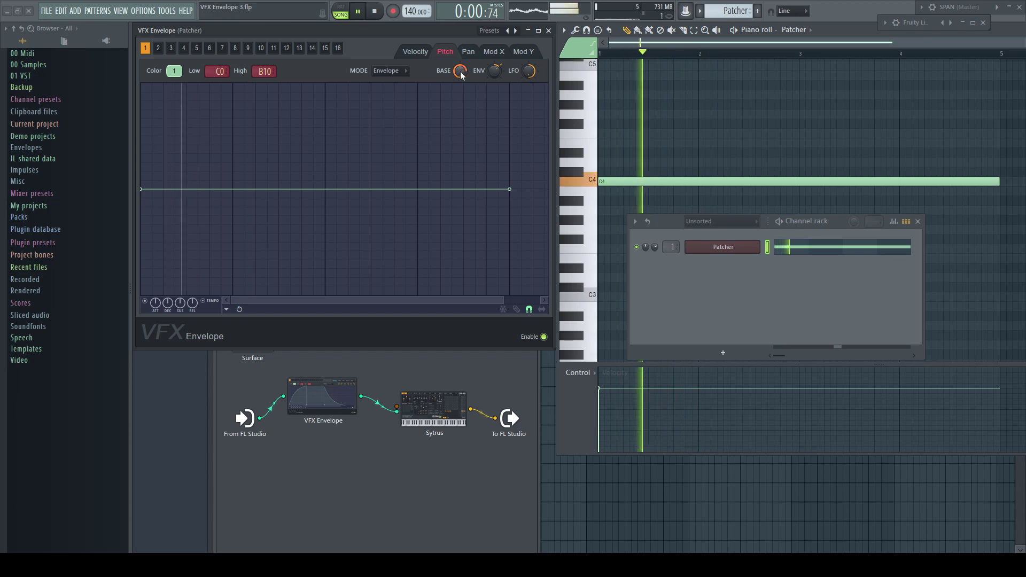
{"action": "key", "text": "space"}
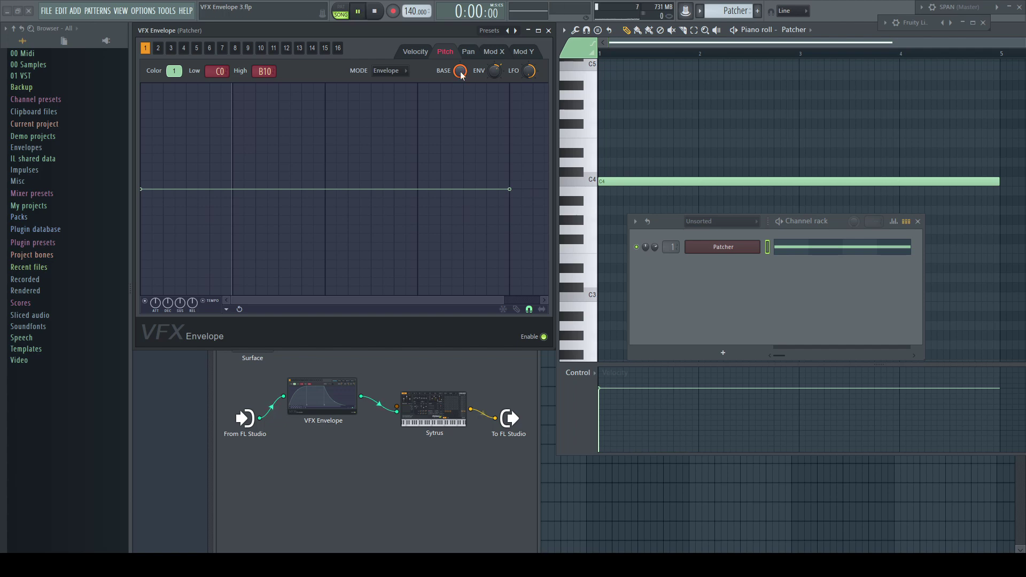
{"action": "key", "text": "space"}
{"action": "key", "text": "space"}
{"action": "right_click", "coordinate": [462, 75]}
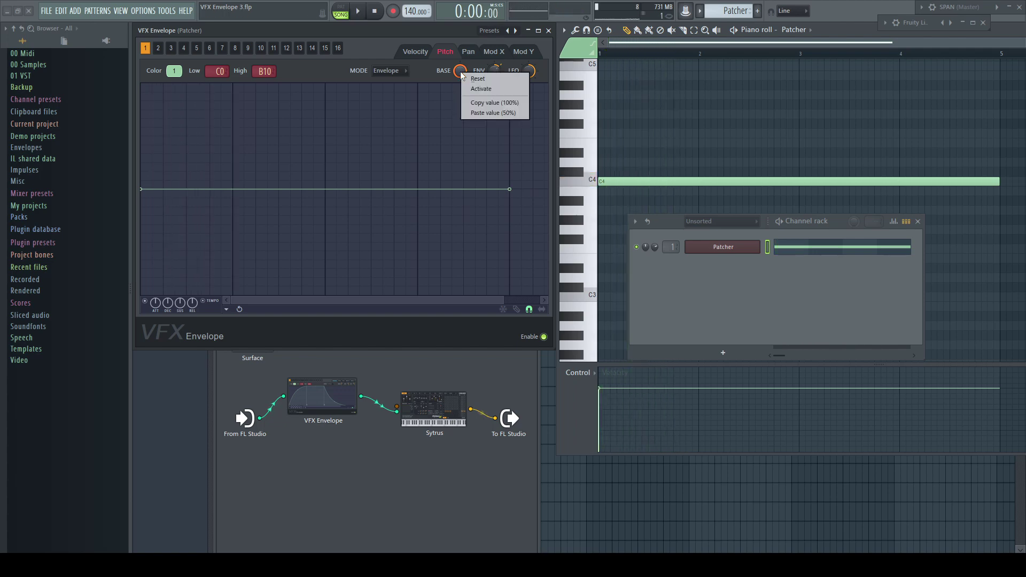
{"action": "left_click", "coordinate": [464, 78]}
{"action": "key", "text": "space"}
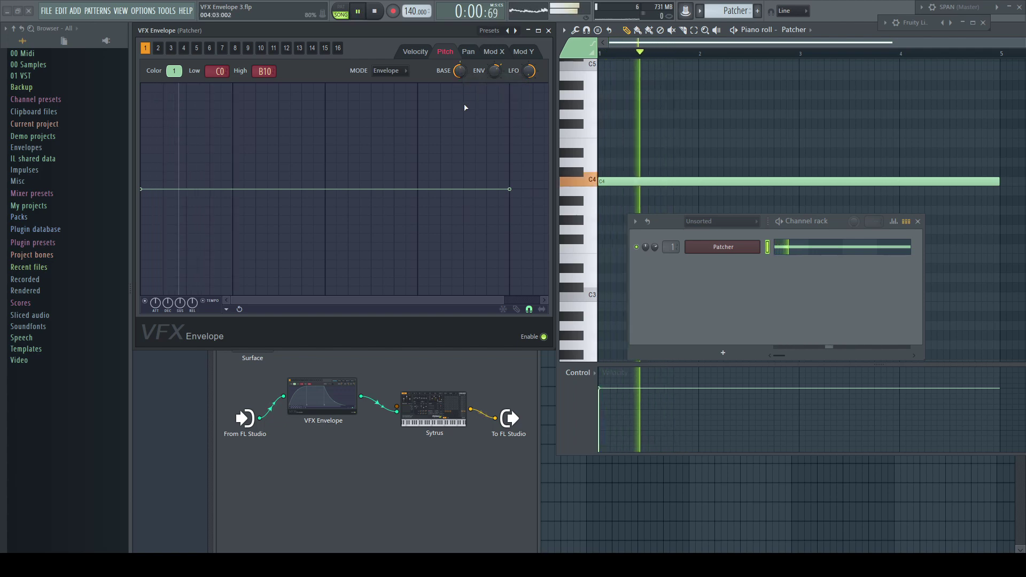
{"action": "key", "text": "space"}
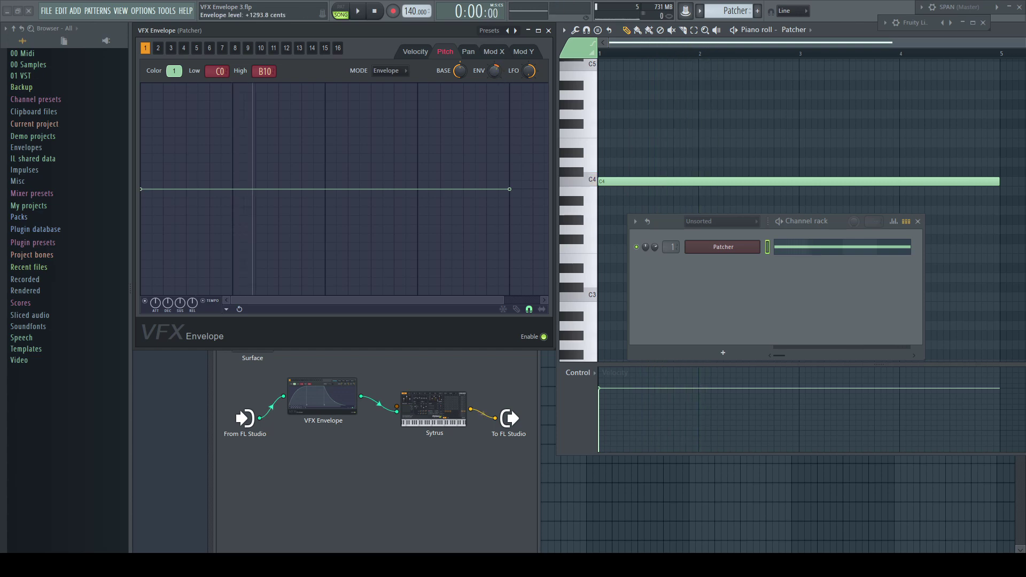
{"action": "left_click_drag", "start_coordinate": [459, 71], "coordinate": [459, 75]}
{"action": "right_click", "coordinate": [509, 190]}
{"action": "left_click", "coordinate": [551, 220]}
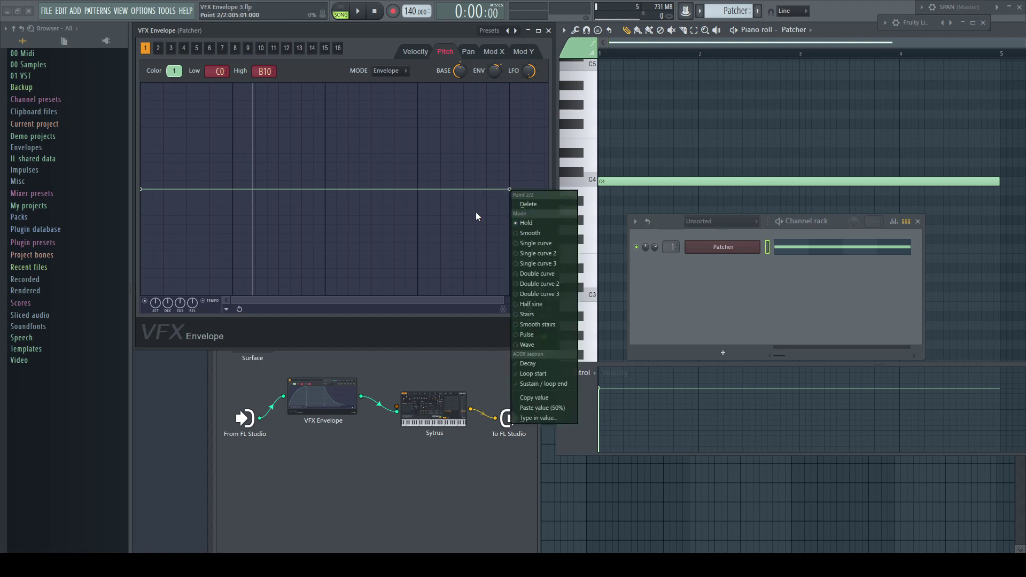
{"action": "right_click", "coordinate": [326, 146]}
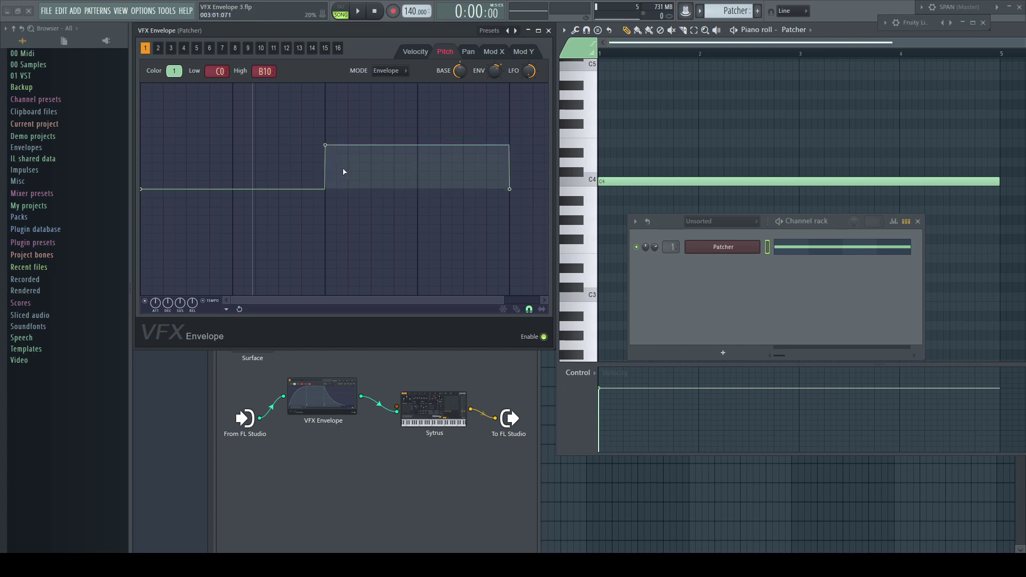
{"action": "right_click", "coordinate": [359, 189]}
{"action": "right_click", "coordinate": [371, 233]}
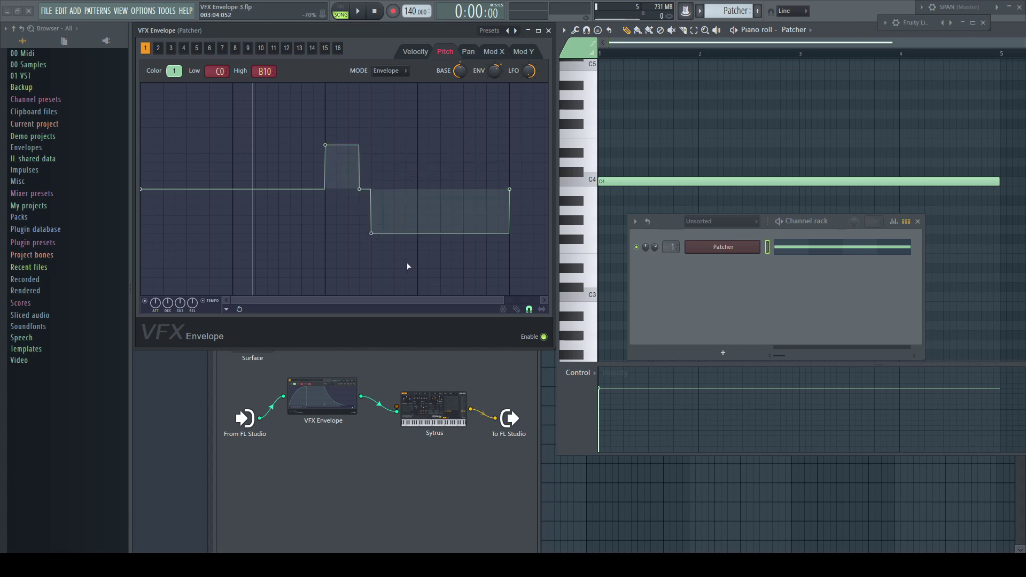
{"action": "right_click", "coordinate": [371, 234]}
{"action": "right_click", "coordinate": [359, 189]}
{"action": "right_click", "coordinate": [325, 145]}
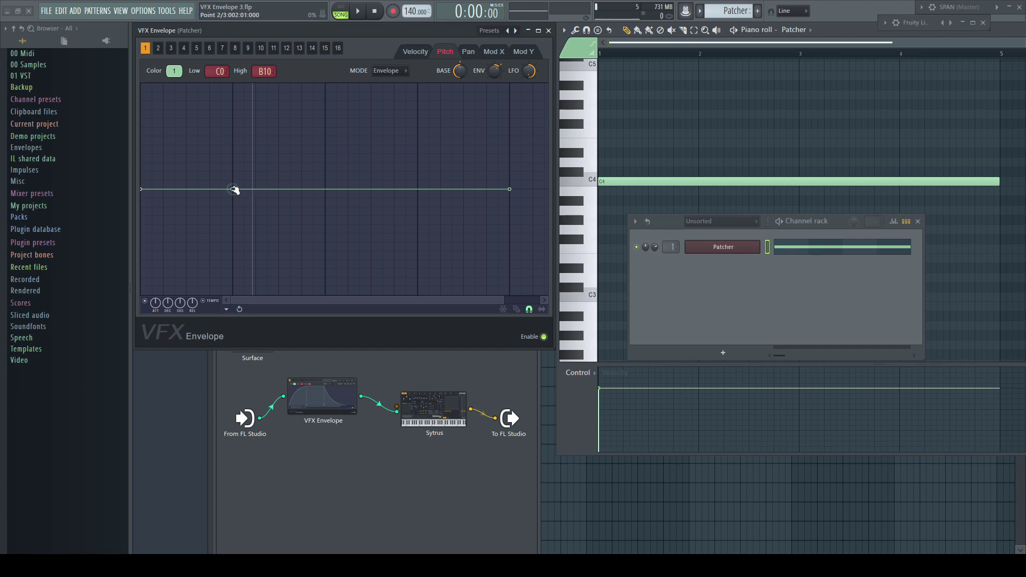
{"action": "left_click_drag", "start_coordinate": [234, 189], "coordinate": [236, 171]}
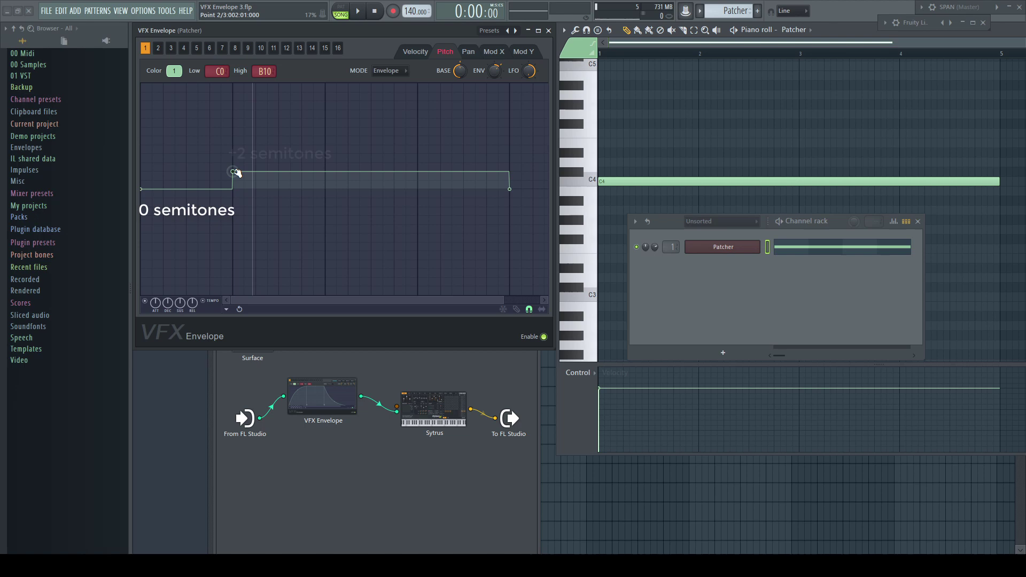
{"action": "left_click", "coordinate": [324, 215]}
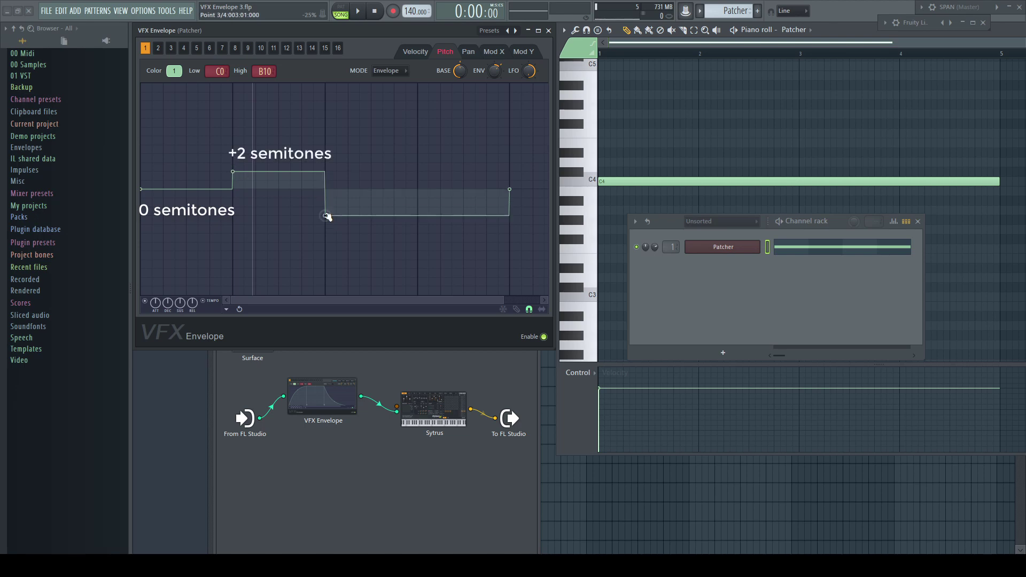
{"action": "left_click", "coordinate": [417, 190]}
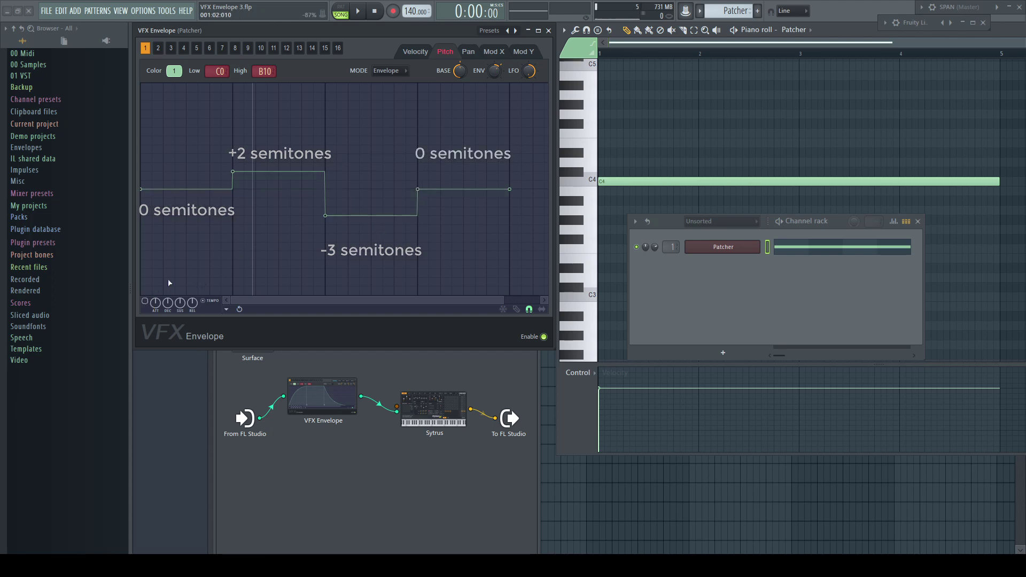
{"action": "key", "text": "space"}
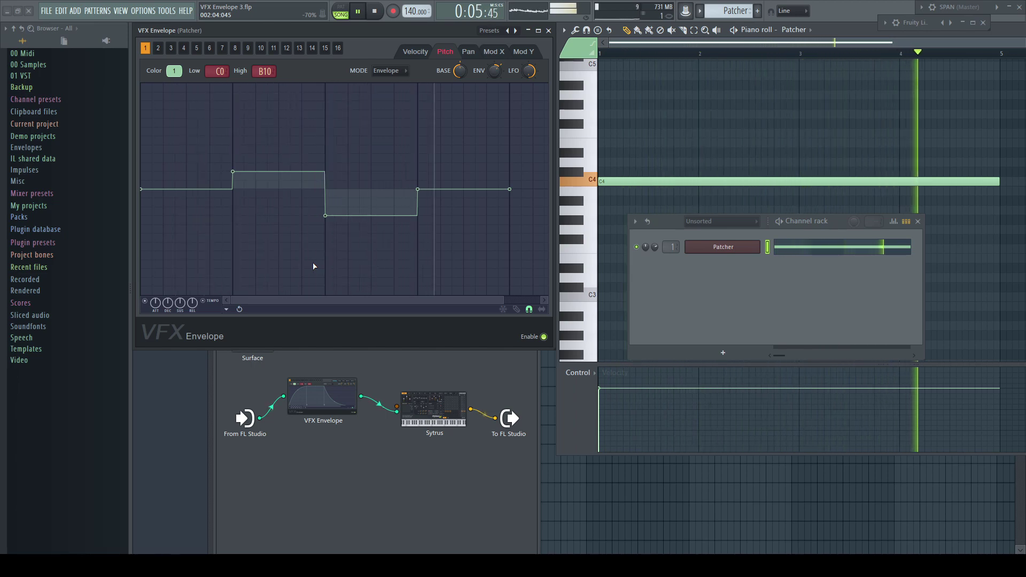
{"action": "key", "text": "space"}
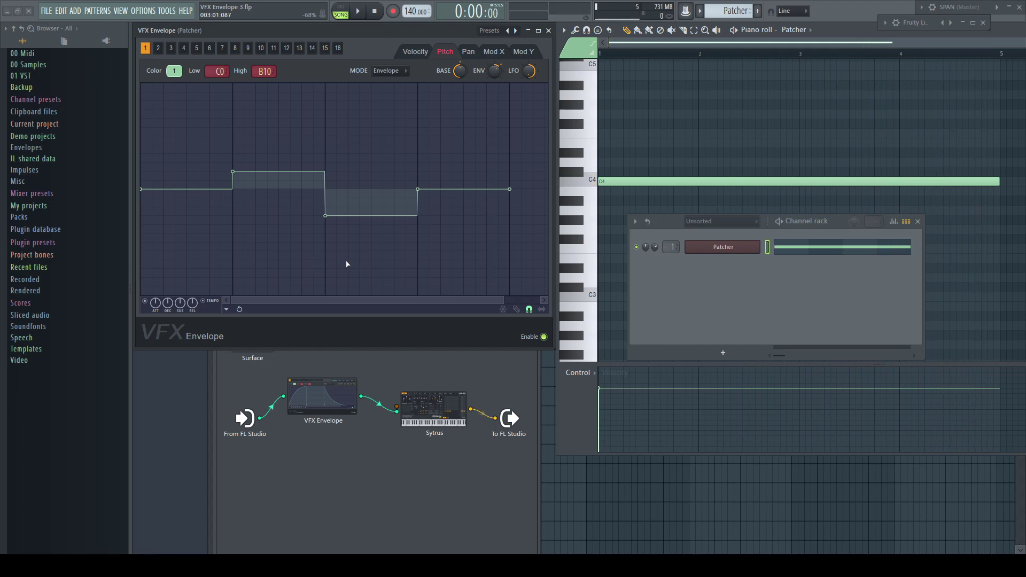
- Switch the pitch articulator to LFO mode with a depth of about +1350 cents
{"action": "left_click", "coordinate": [405, 70]}
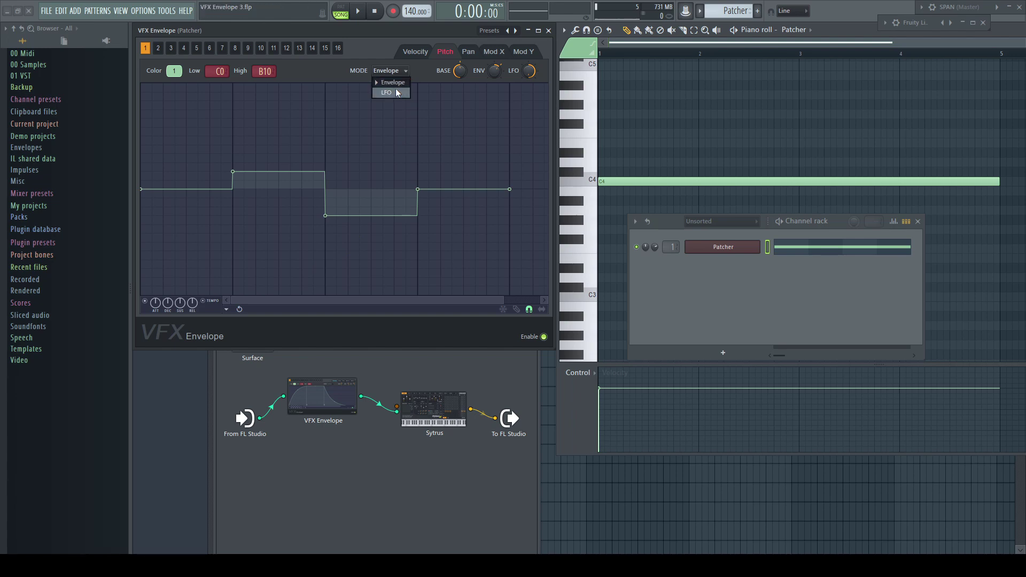
{"action": "left_click", "coordinate": [395, 93]}
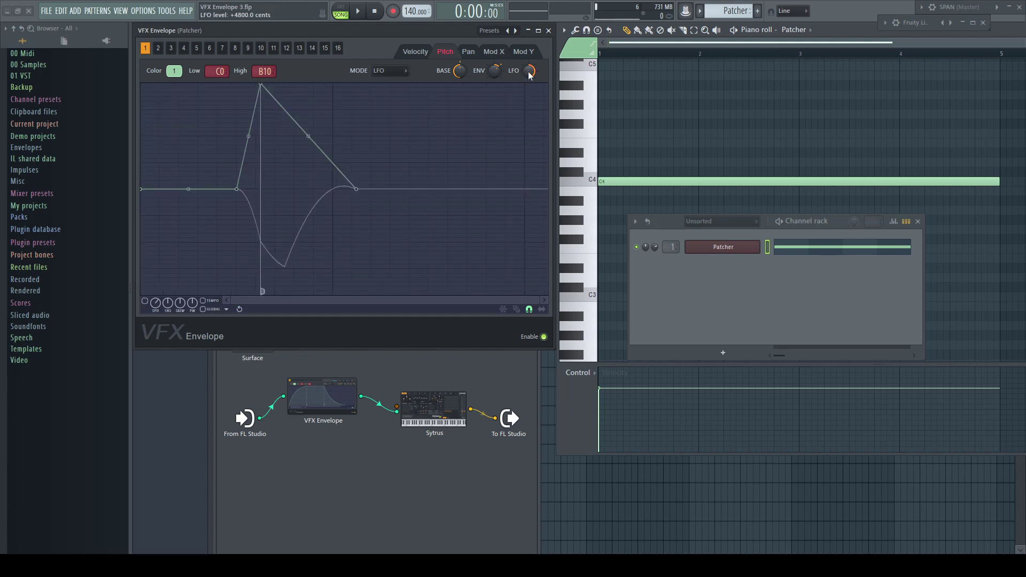
{"action": "left_click_drag", "start_coordinate": [529, 71], "coordinate": [528, 100]}
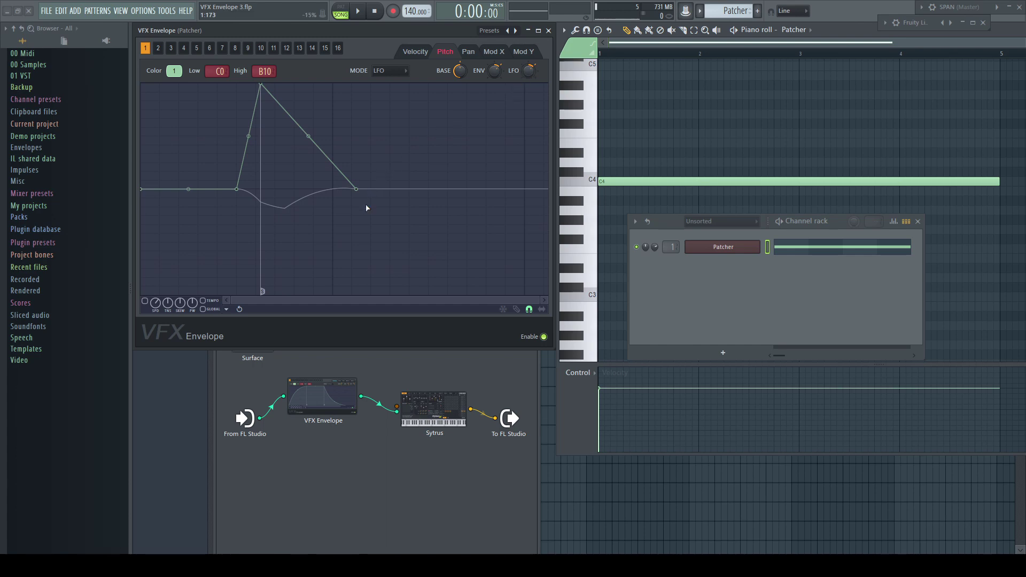
- Put the envelope on tempo-based time, stretch its end point right, and add two new points
{"action": "left_click", "coordinate": [145, 301]}
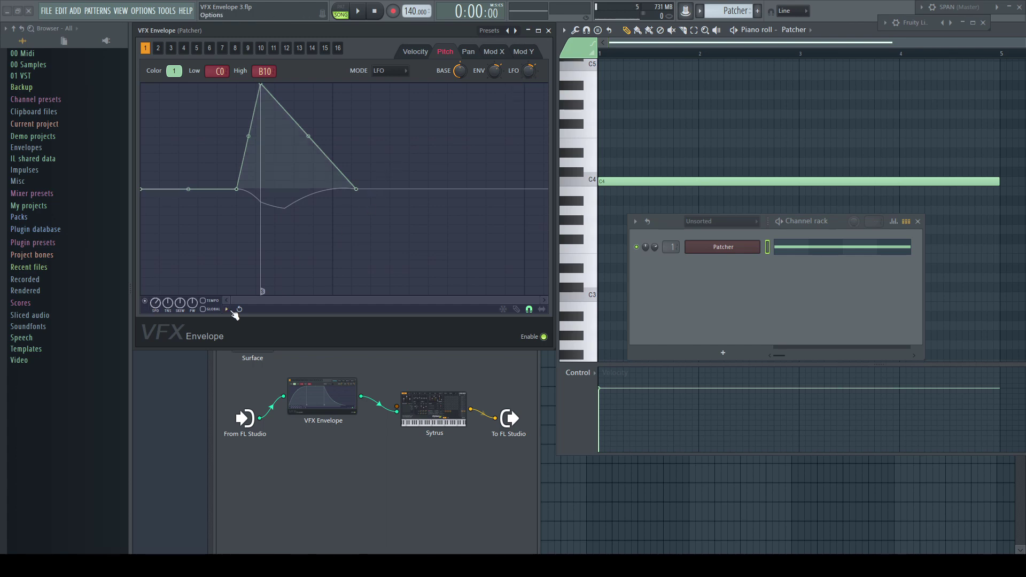
{"action": "left_click", "coordinate": [204, 302]}
{"action": "left_click_drag", "start_coordinate": [538, 302], "coordinate": [543, 302]}
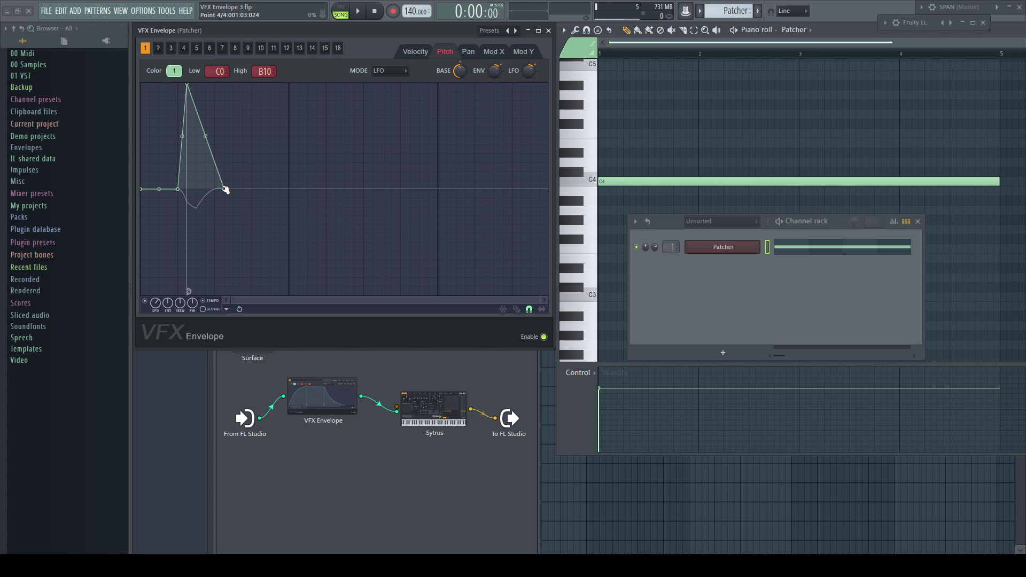
{"action": "left_click_drag", "start_coordinate": [225, 190], "coordinate": [259, 190]}
{"action": "right_click", "coordinate": [234, 109]}
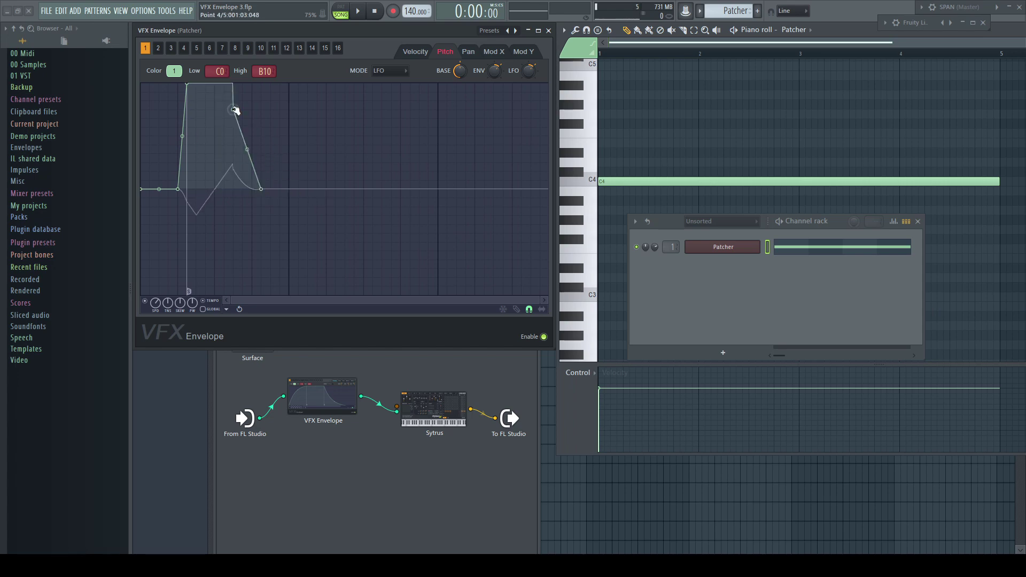
{"action": "right_click", "coordinate": [205, 161]}
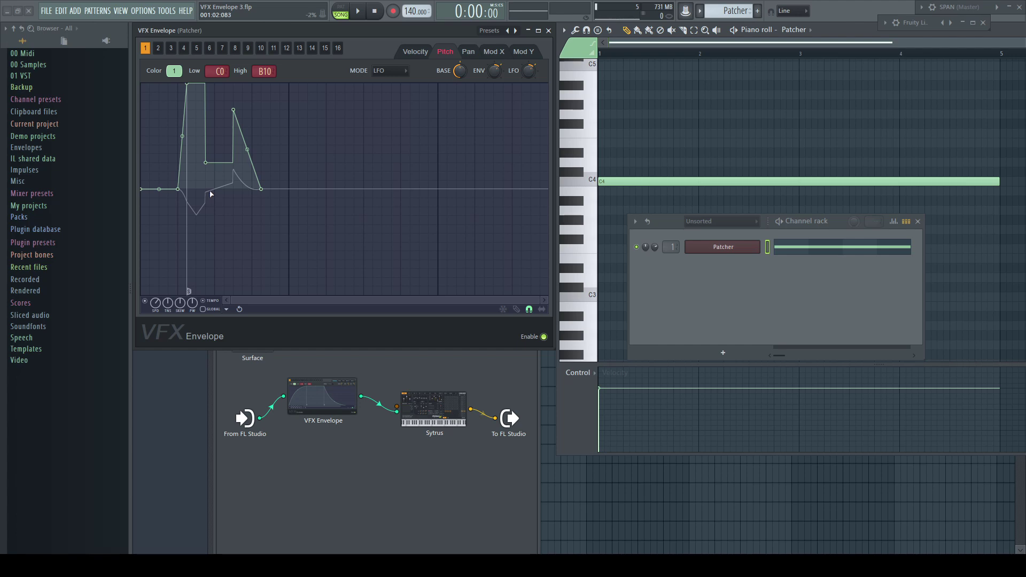
{"action": "left_click", "coordinate": [226, 308]}
- Load the Test envelope preset on the pitch articulator and audition it
{"action": "left_click", "coordinate": [321, 319]}
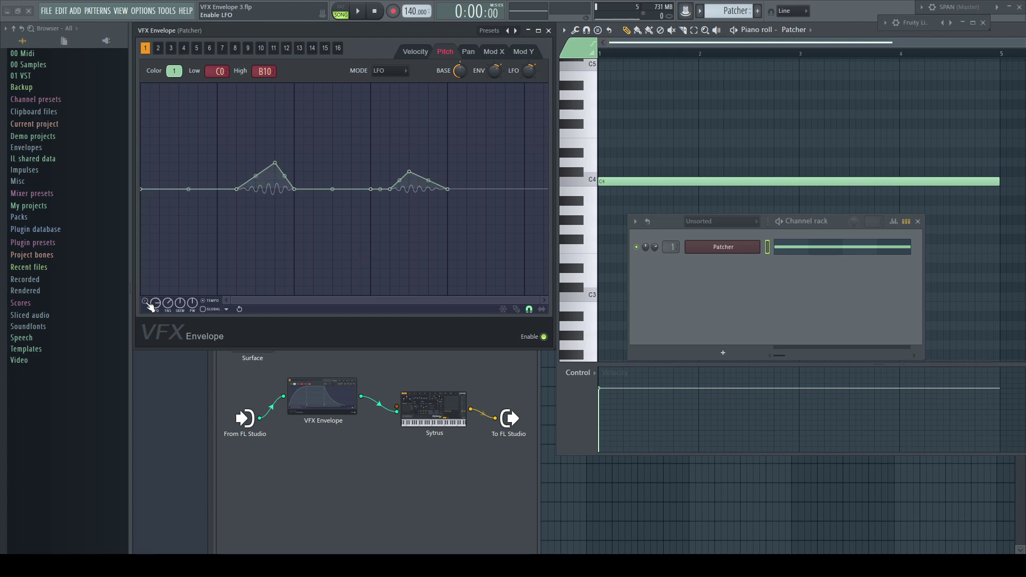
{"action": "key", "text": "space"}
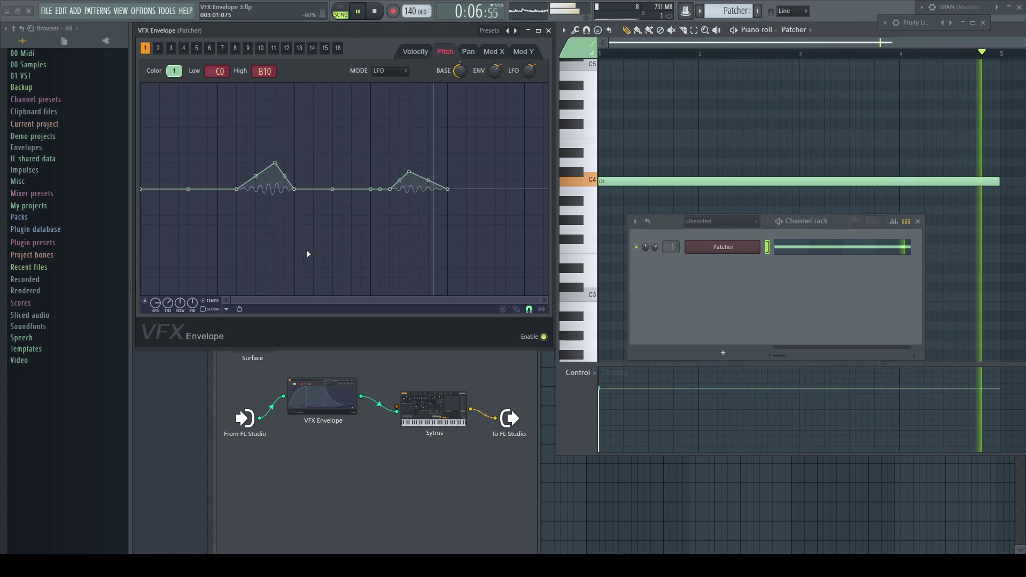
{"action": "key", "text": "space"}
- Check the Velocity envelope, return to the stepped pitch envelope, and play the pattern twice
{"action": "left_click", "coordinate": [388, 71]}
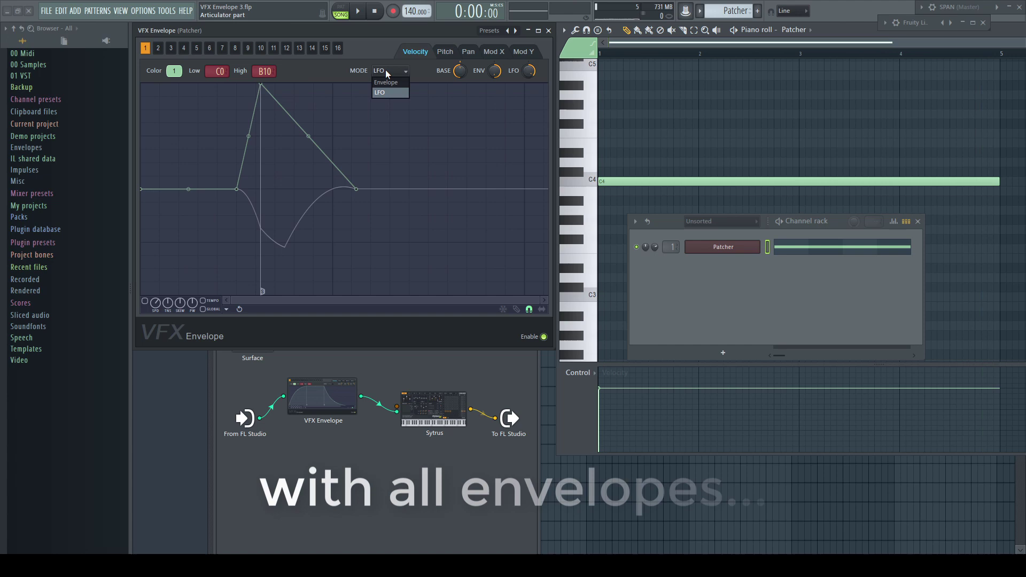
{"action": "left_click", "coordinate": [381, 92]}
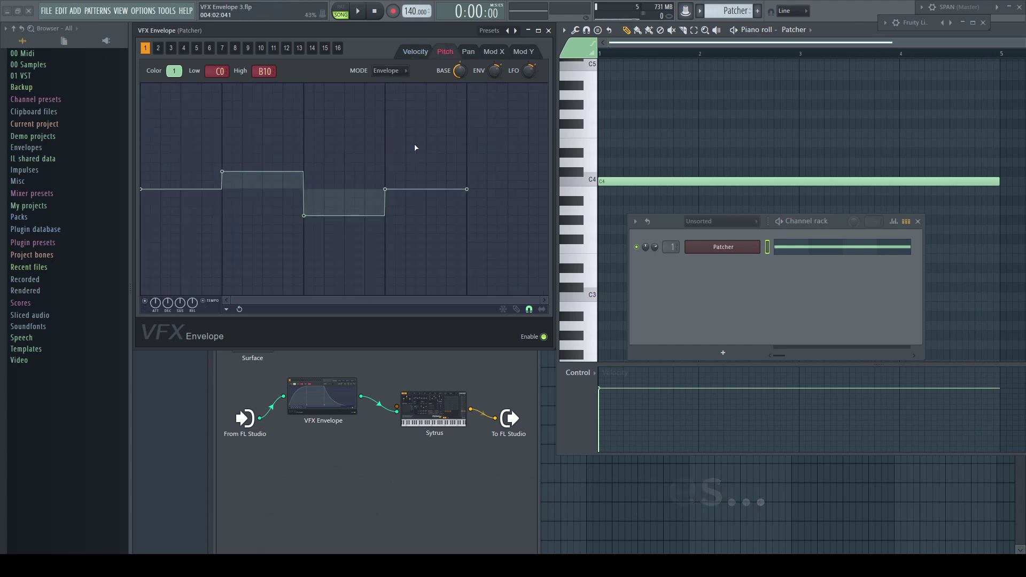
{"action": "key", "text": "space"}
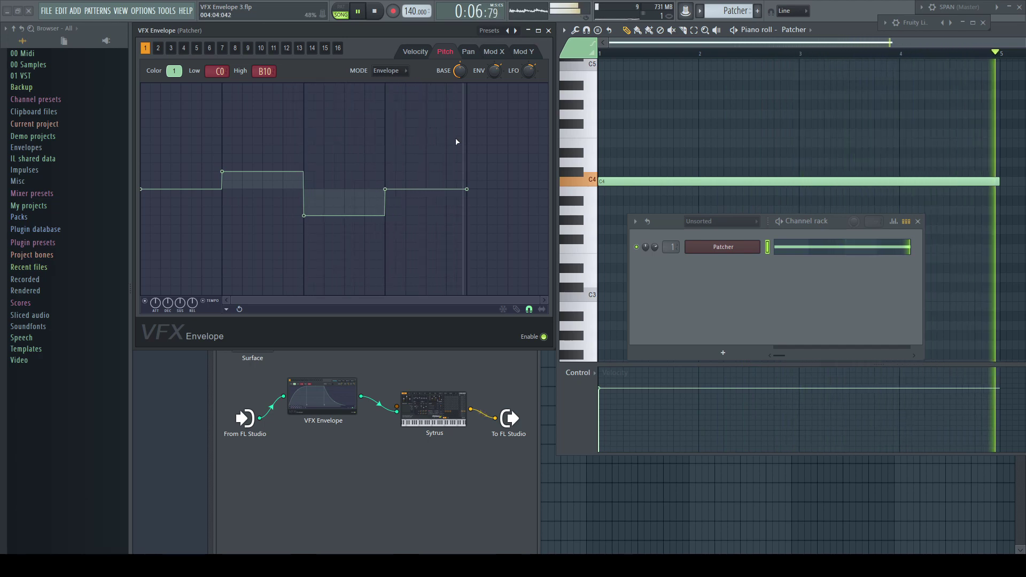
{"action": "key", "text": "space"}
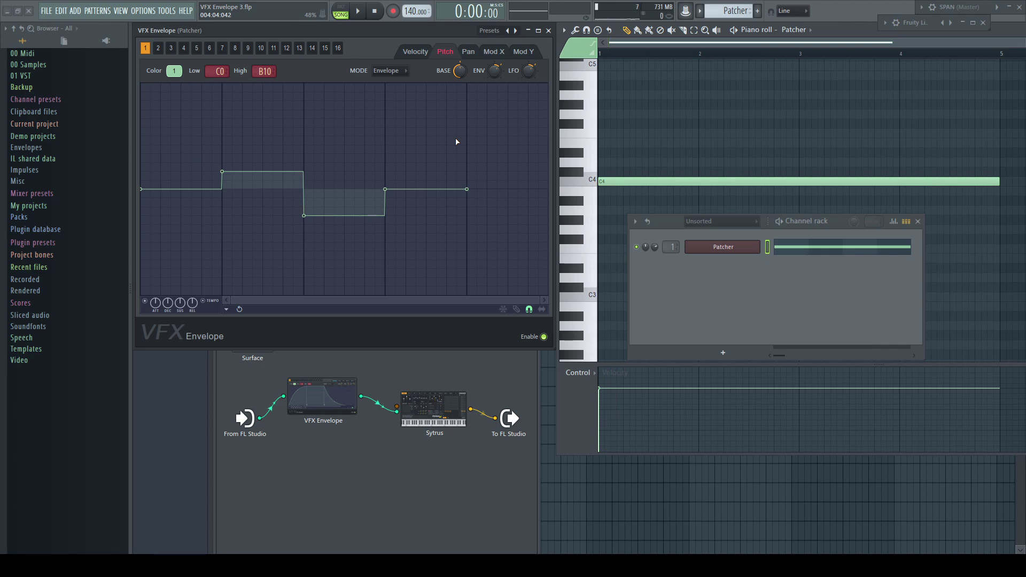
{"action": "key", "text": "space"}
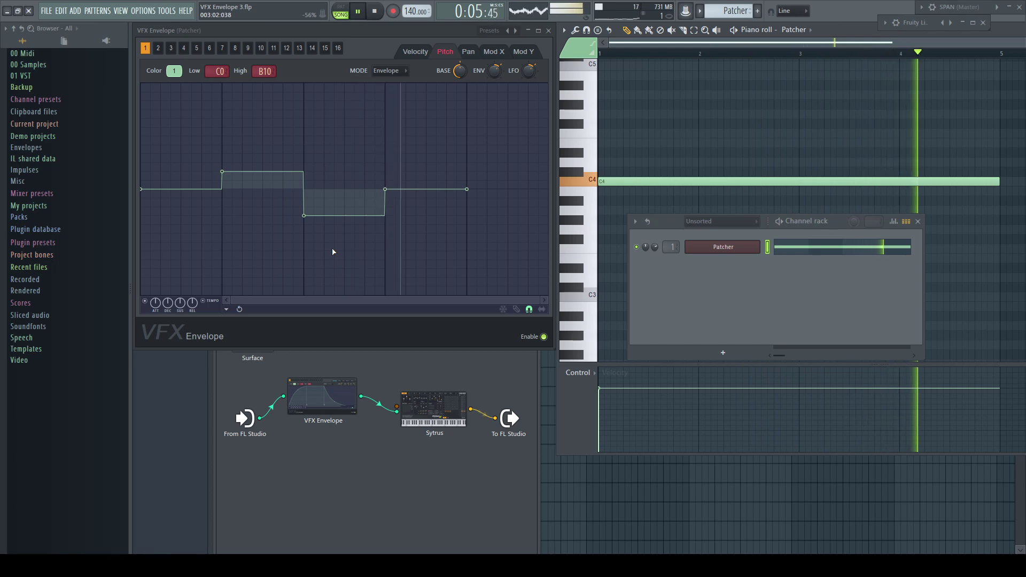
{"action": "key", "text": "space"}
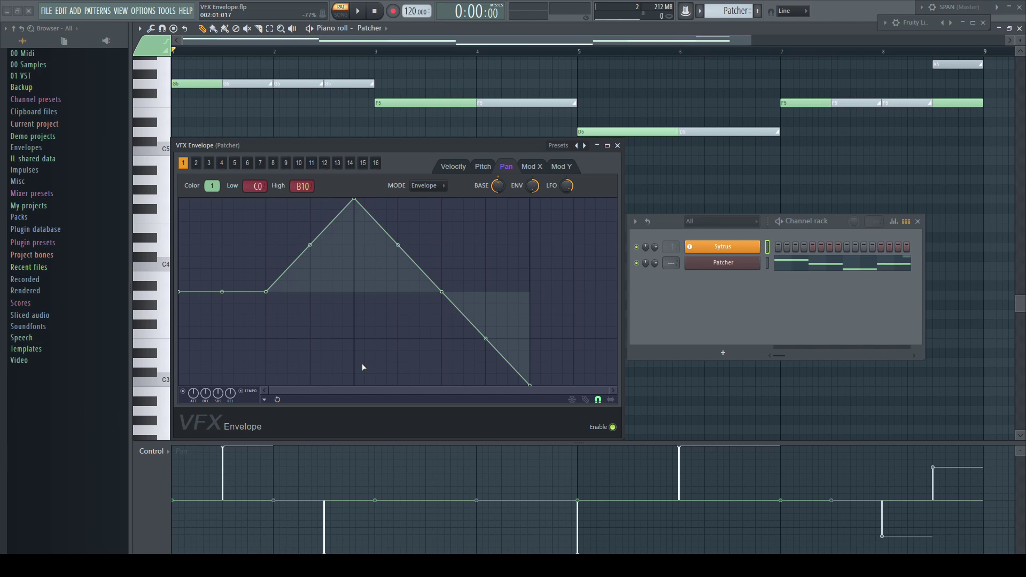
- Play the VFX Envelope melody through to hear the triangle pan envelope, then stop
{"action": "key", "text": "space"}
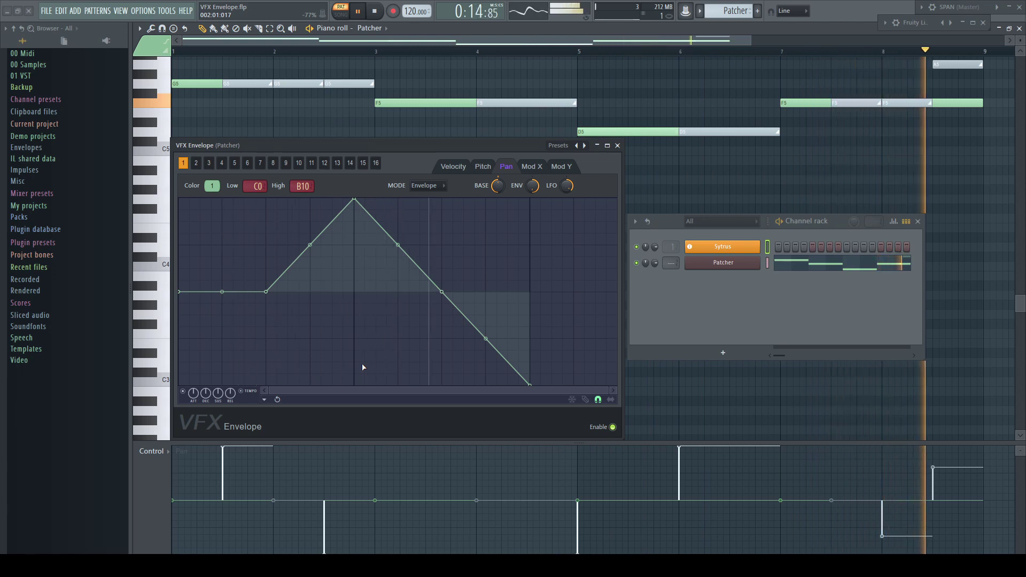
{"action": "key", "text": "space"}
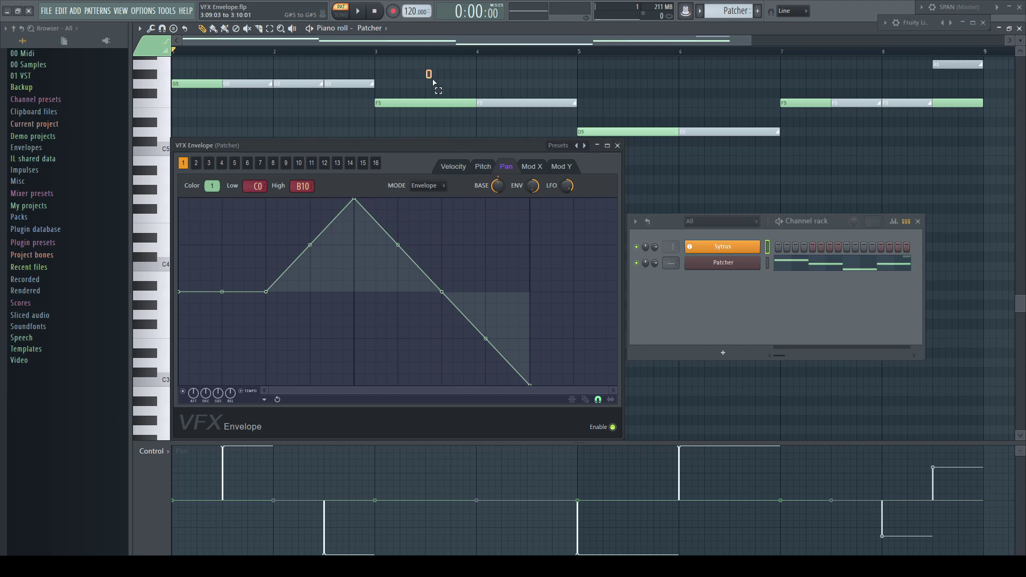
- Give the F5 notes in bars 3–5 colour 2 and the D5 notes in bars 5–7 colour 3
{"action": "left_click", "coordinate": [434, 103], "text": "ctrl"}
{"action": "left_click", "coordinate": [151, 46]}
{"action": "left_click", "coordinate": [148, 94]}
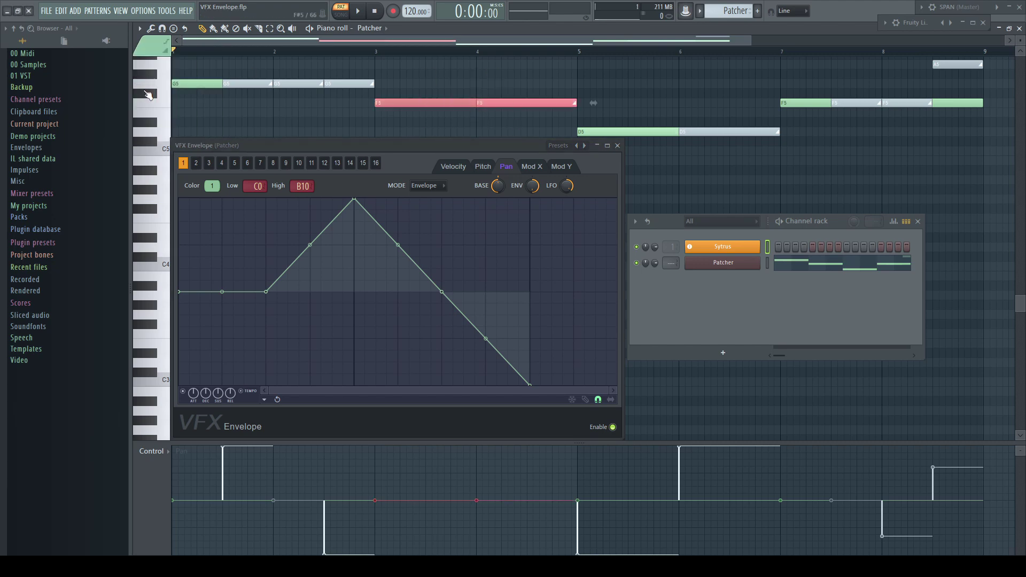
{"action": "left_click", "coordinate": [630, 131], "text": "ctrl"}
{"action": "left_click", "coordinate": [151, 46]}
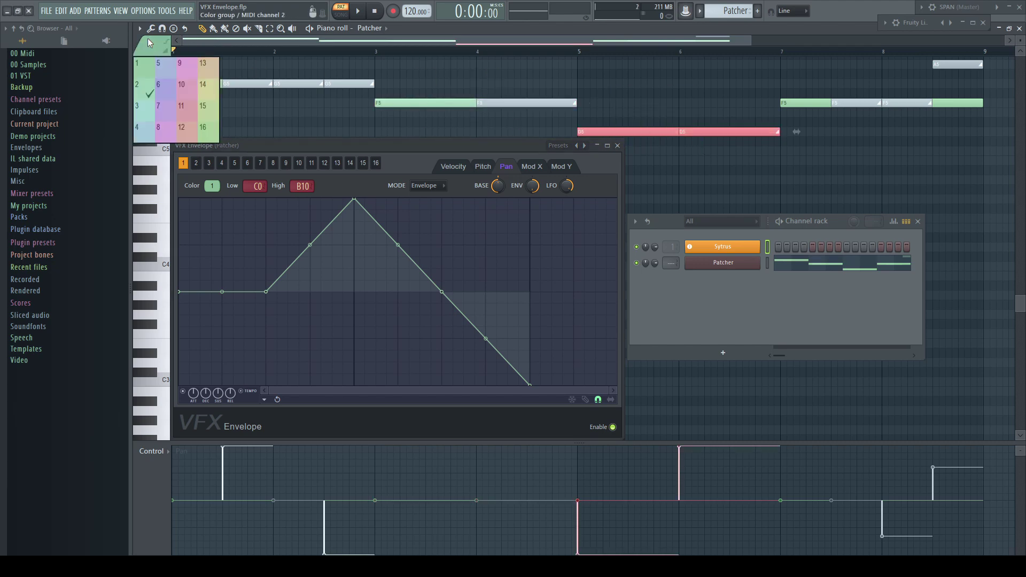
{"action": "left_click", "coordinate": [143, 115]}
{"action": "key", "text": "ctrl+d"}
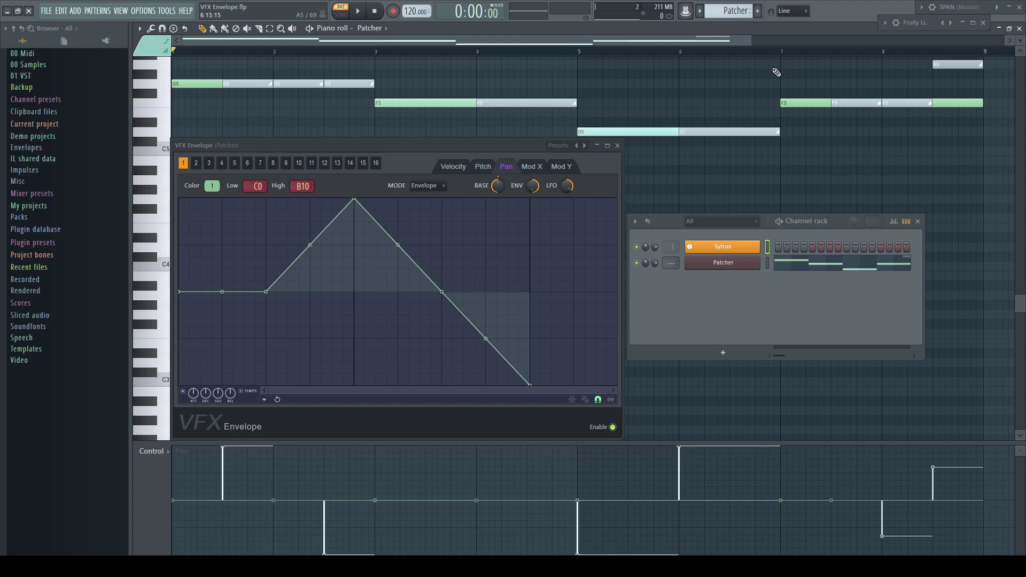
- Give the F5 and A5 notes in bars 7–9 note colour 4
{"action": "left_click_drag", "start_coordinate": [785, 65], "coordinate": [964, 112]}
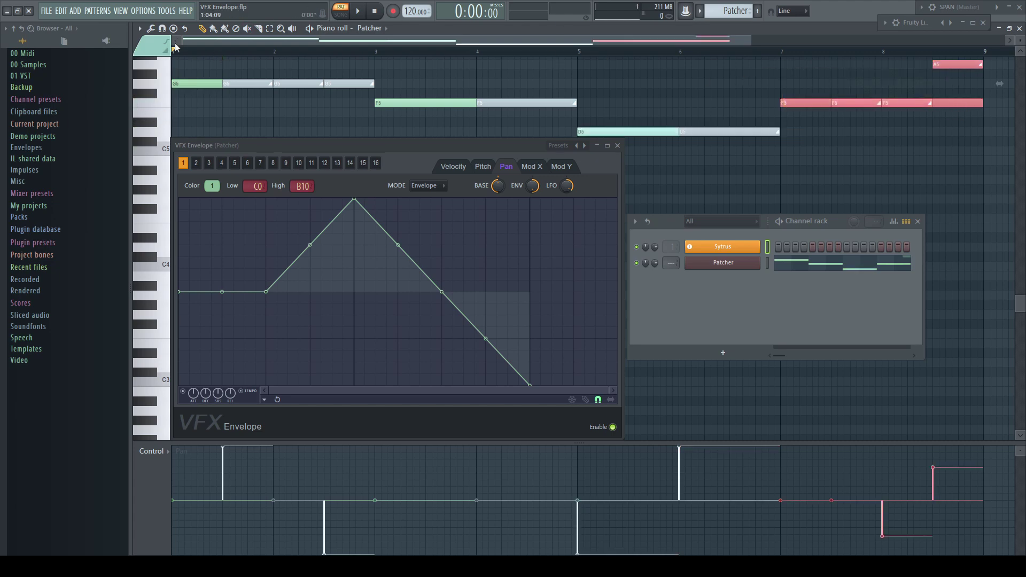
{"action": "left_click", "coordinate": [160, 45]}
{"action": "left_click", "coordinate": [148, 134]}
{"action": "key", "text": "ctrl+d"}
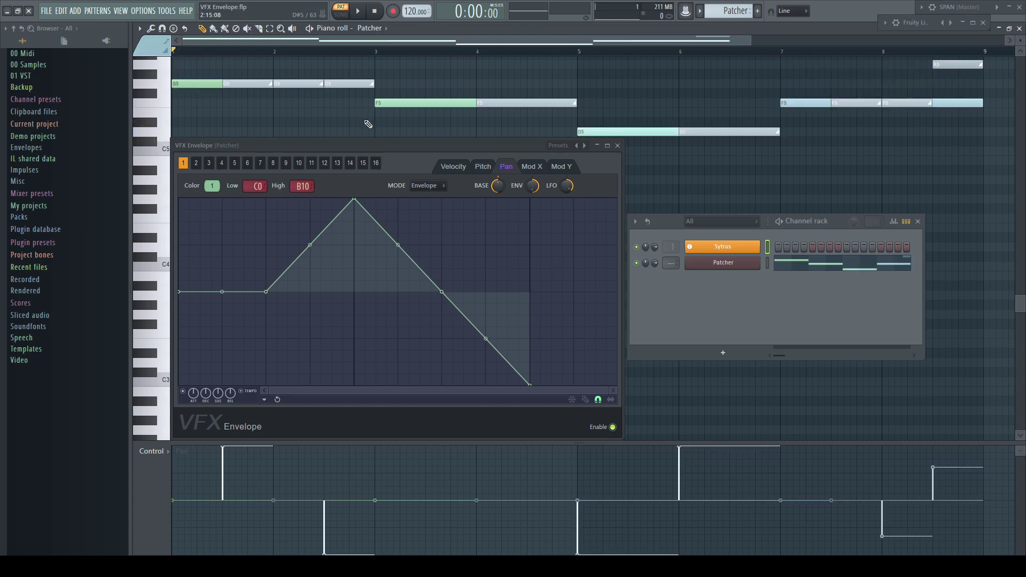
- Link articulators 3 and 4 to note colours 3 and 4
{"action": "left_click", "coordinate": [198, 163]}
{"action": "left_click", "coordinate": [212, 186]}
{"action": "left_click", "coordinate": [215, 226]}
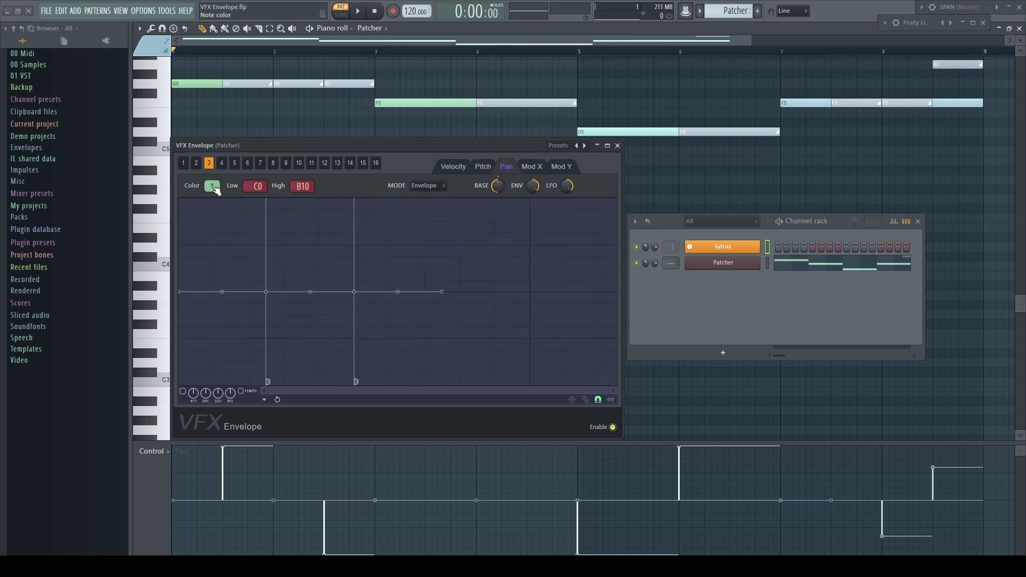
{"action": "left_click", "coordinate": [212, 186]}
{"action": "left_click", "coordinate": [213, 244]}
{"action": "left_click", "coordinate": [212, 186]}
{"action": "left_click", "coordinate": [211, 267]}
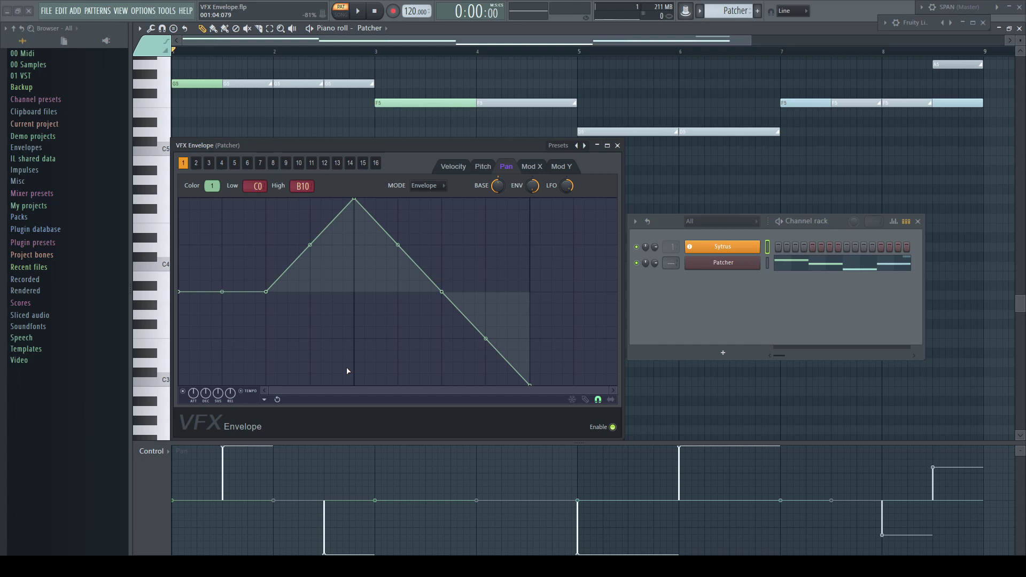
- Pull articulator 3's pan envelope into a V rising to the top, and dip articulator 4's mid-way
{"action": "left_click", "coordinate": [197, 163]}
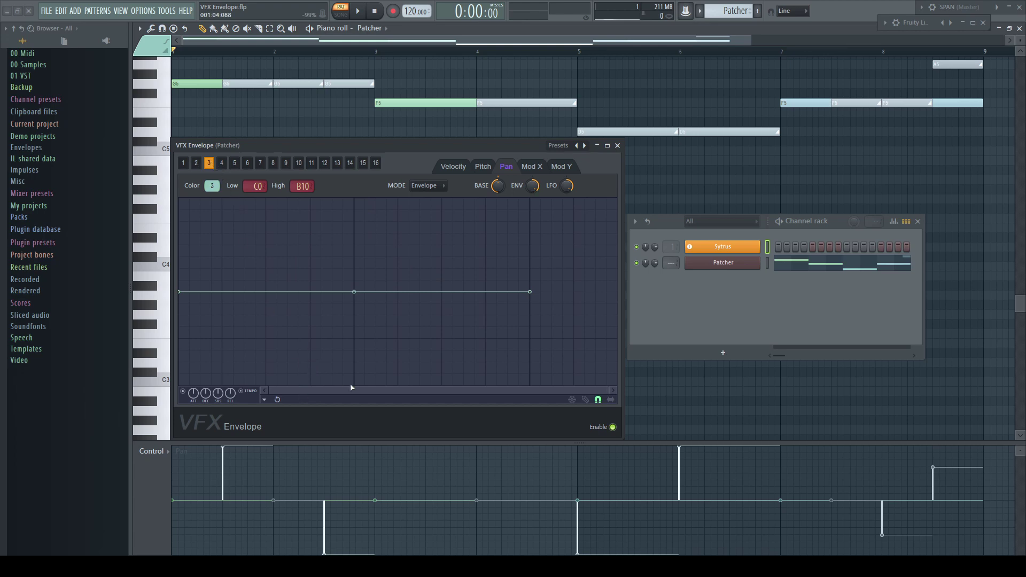
{"action": "left_click_drag", "start_coordinate": [353, 292], "coordinate": [356, 385]}
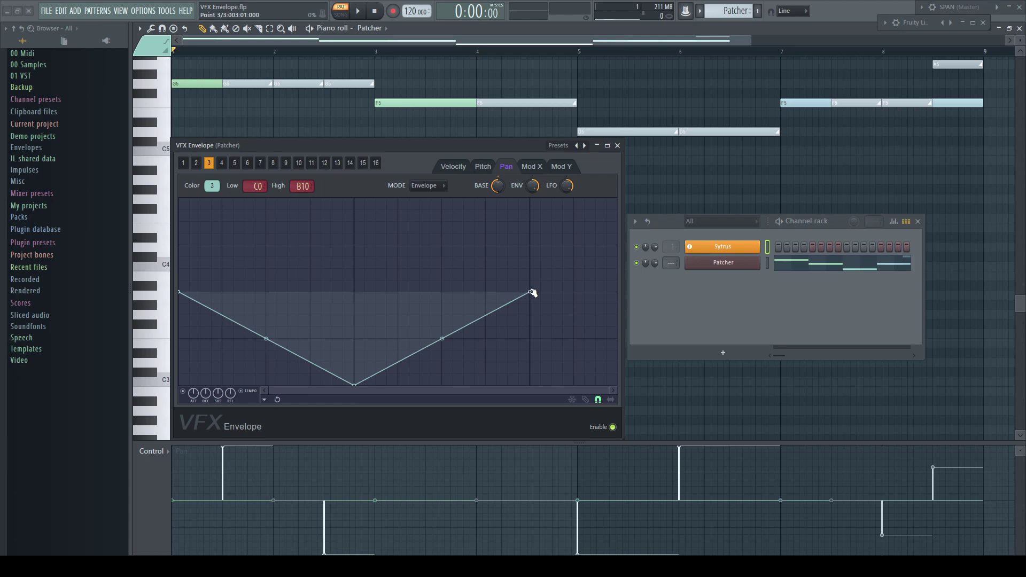
{"action": "left_click_drag", "start_coordinate": [532, 293], "coordinate": [533, 200]}
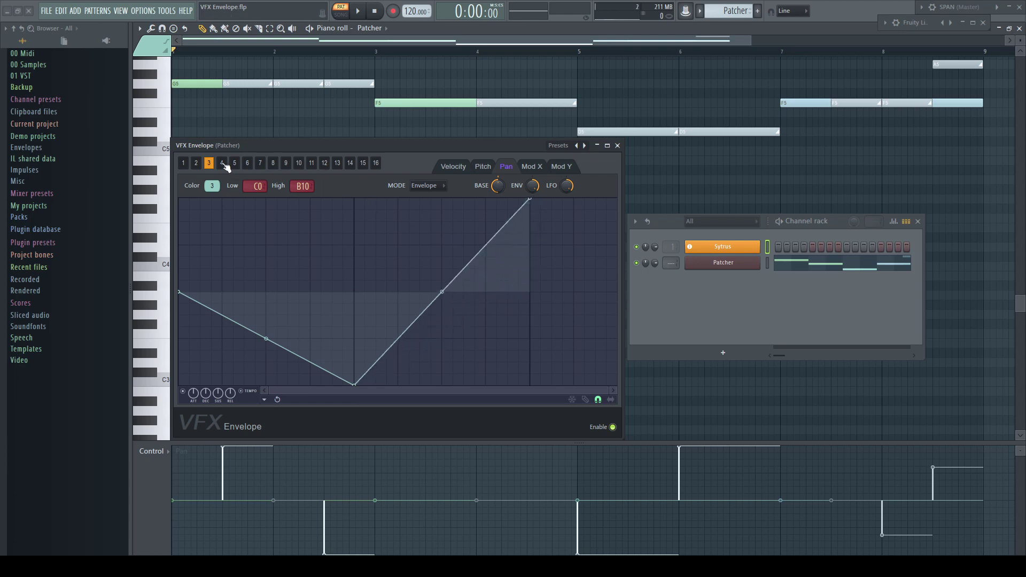
{"action": "left_click", "coordinate": [221, 163]}
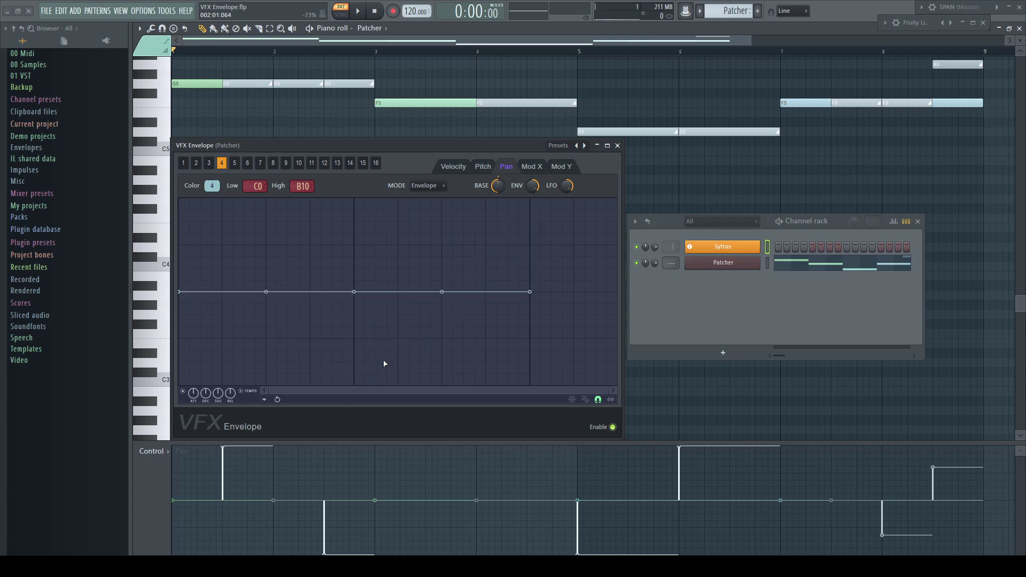
{"action": "left_click_drag", "start_coordinate": [441, 292], "coordinate": [443, 351]}
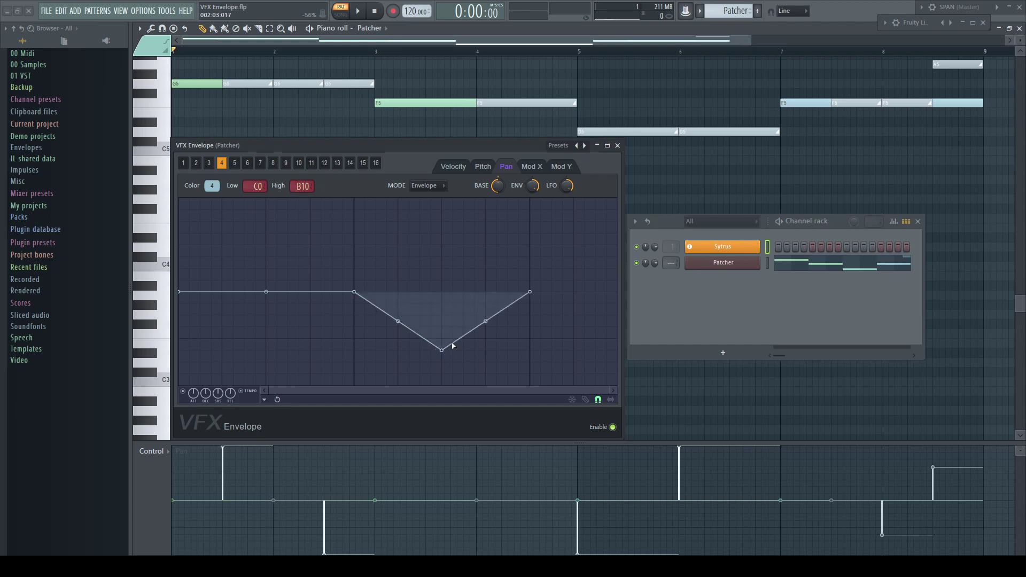